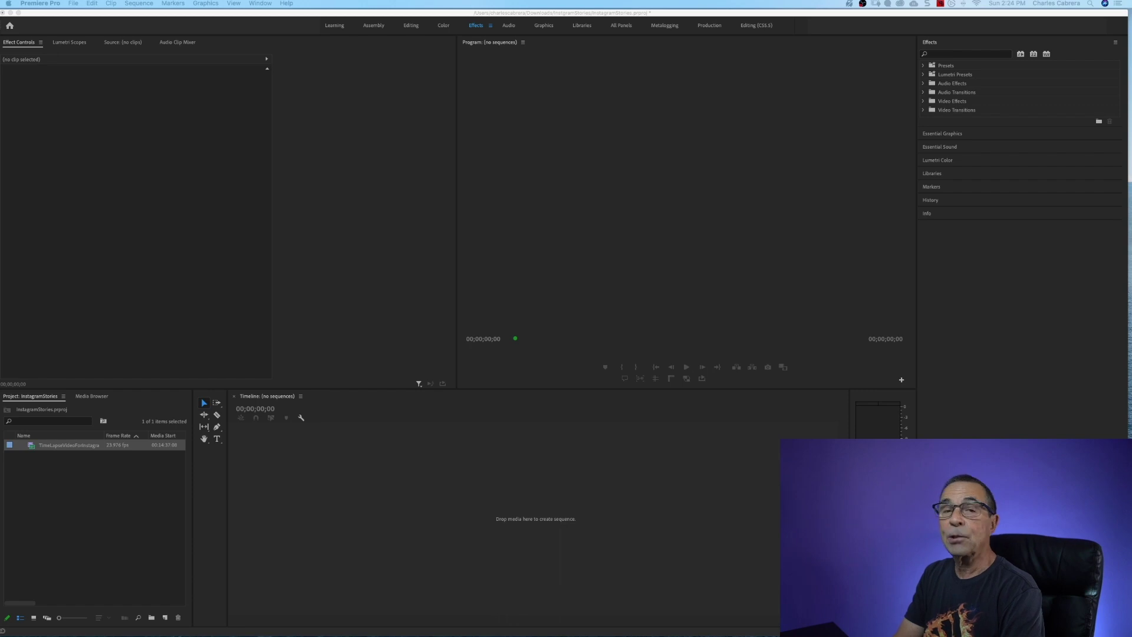
Start a new sequence and show its Settings tab (DSLR 1920×1080, 29.97 fps).
left_click(77, 512)
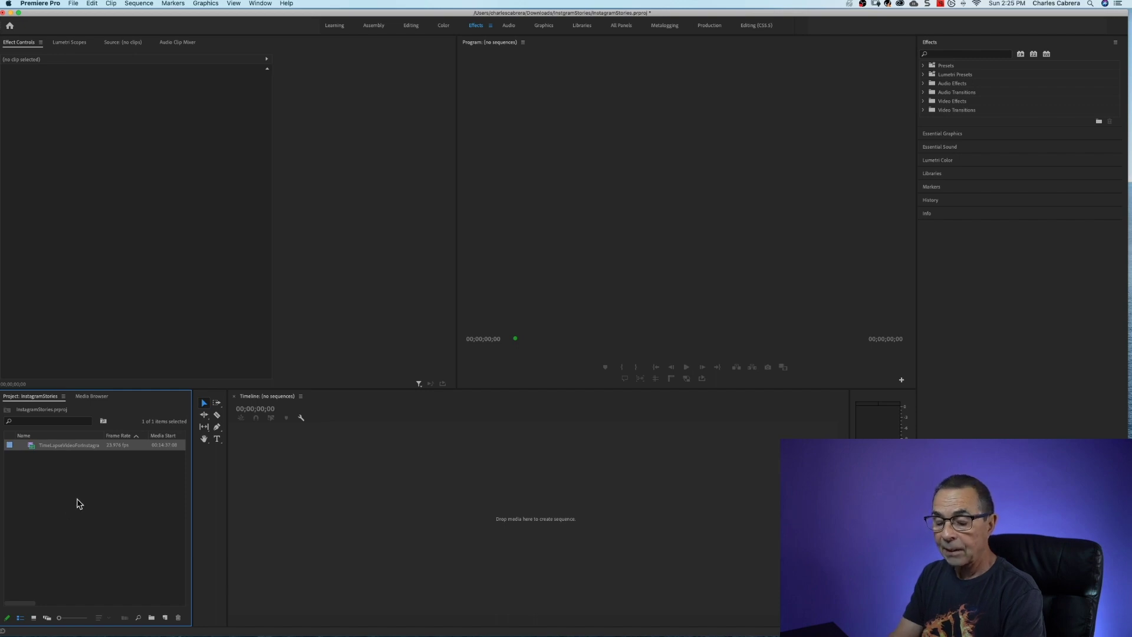
left_click(248, 400)
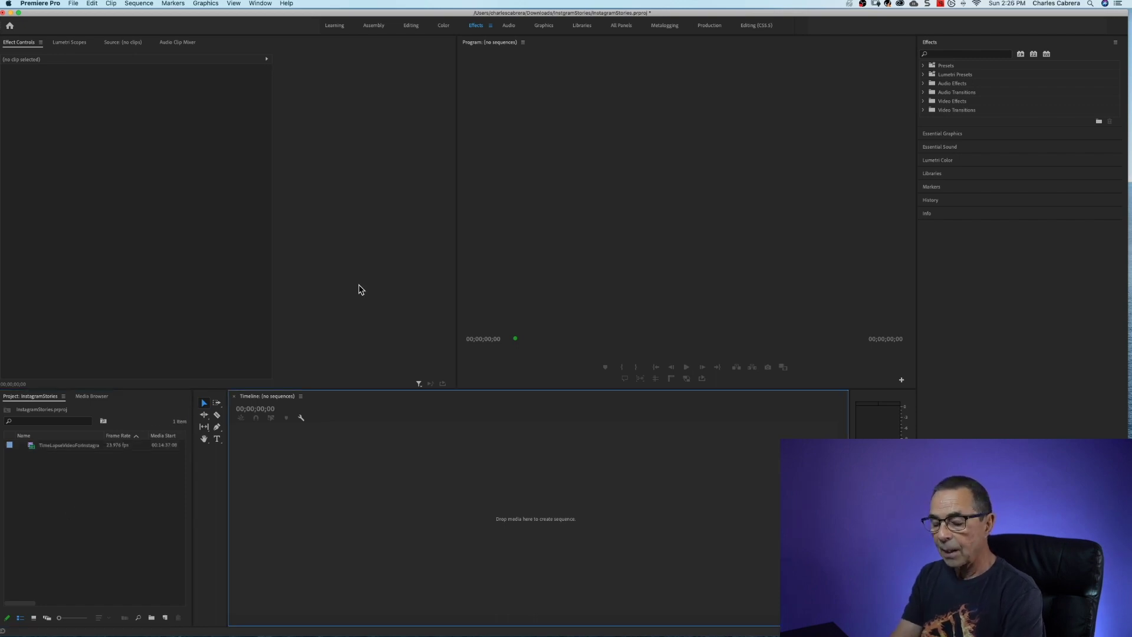
key("super+n")
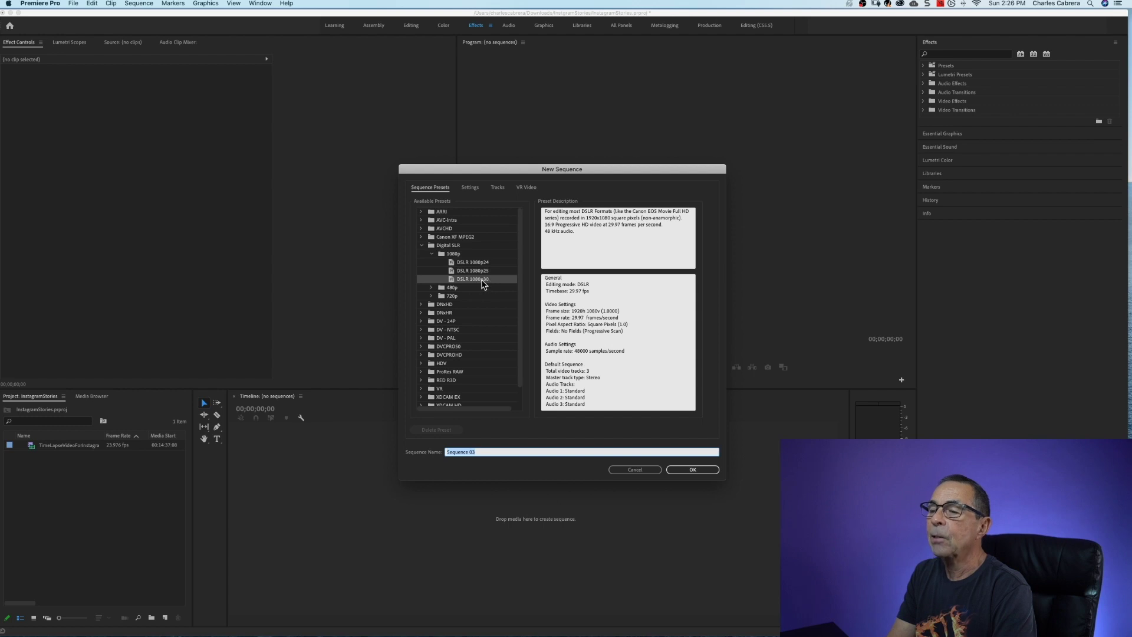
left_click(470, 187)
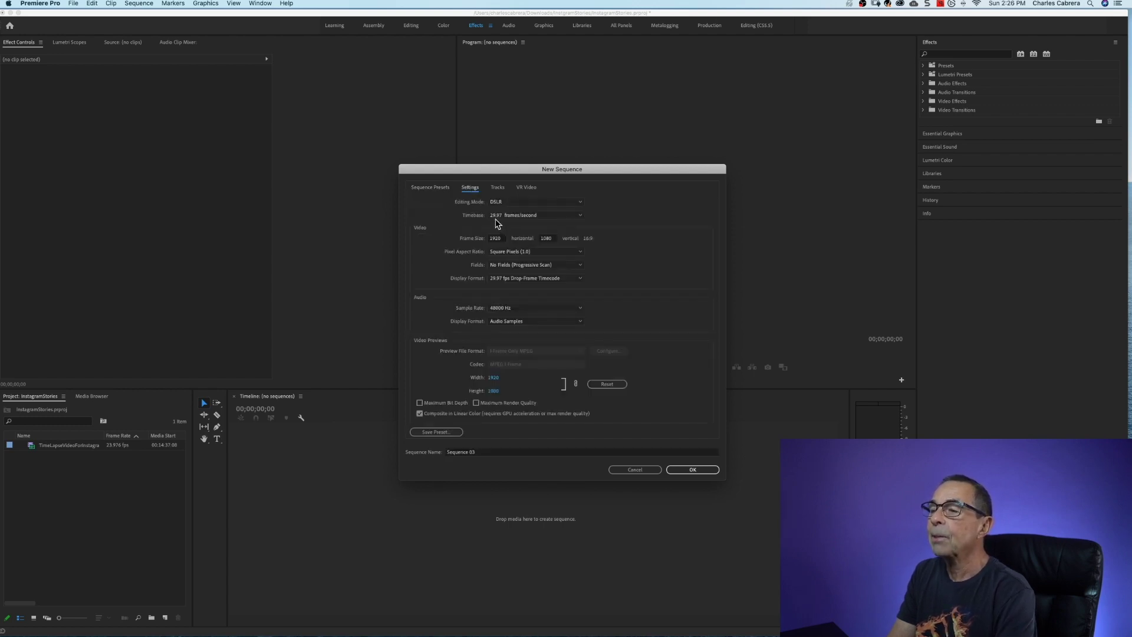
Set the sequence frame size to 1080 wide by 1920 tall.
double_click(496, 239)
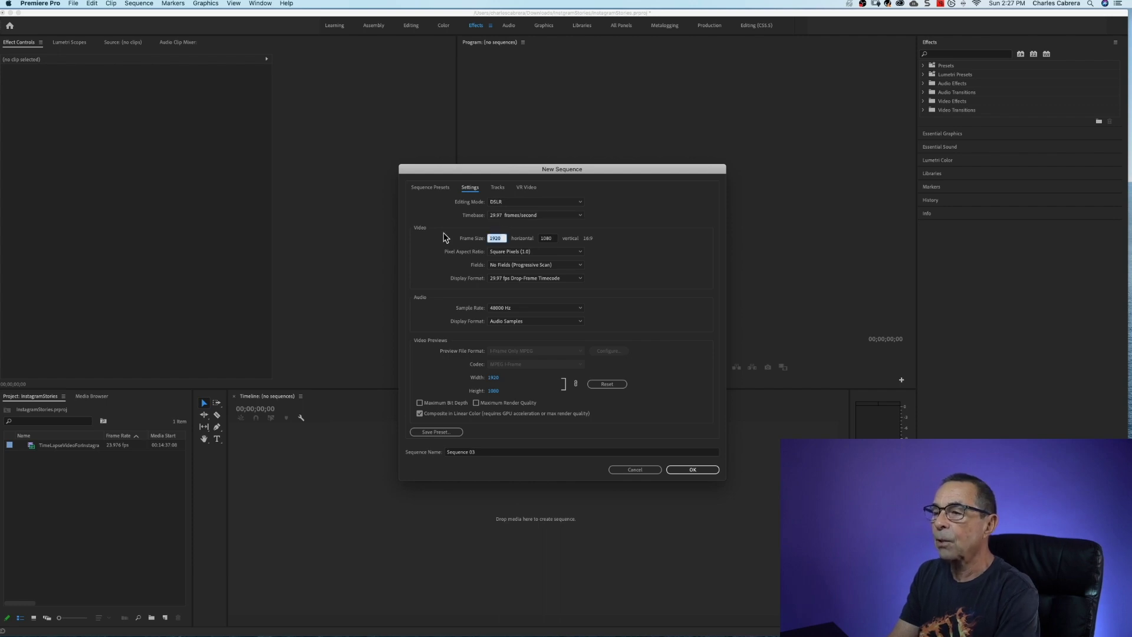
type("1080")
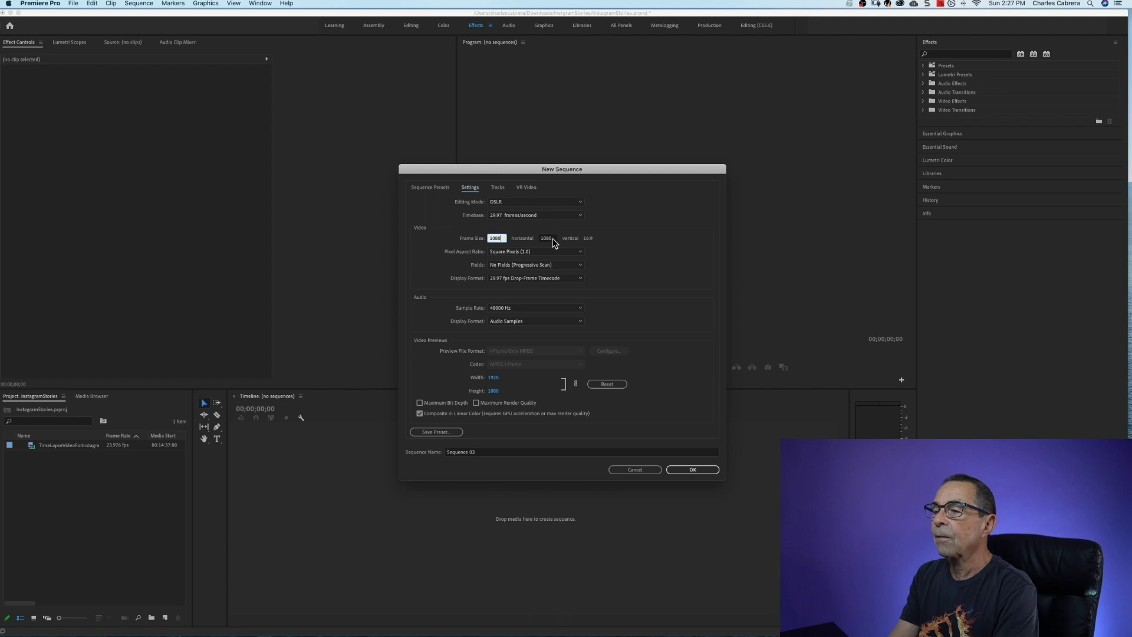
double_click(543, 239)
type("1")
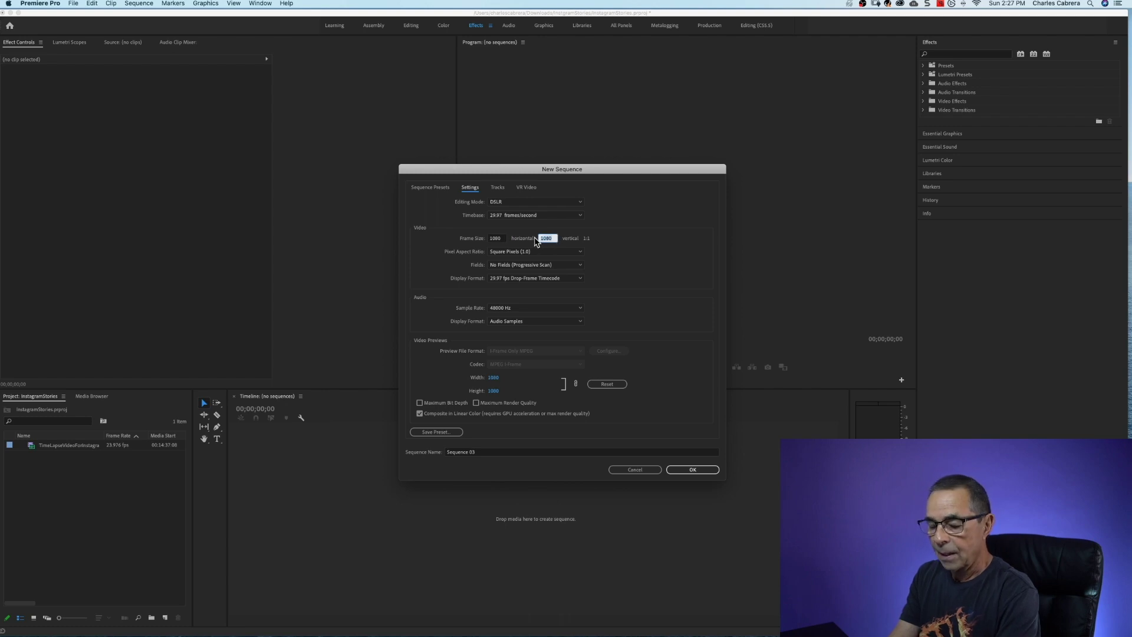
type("920")
key("Tab")
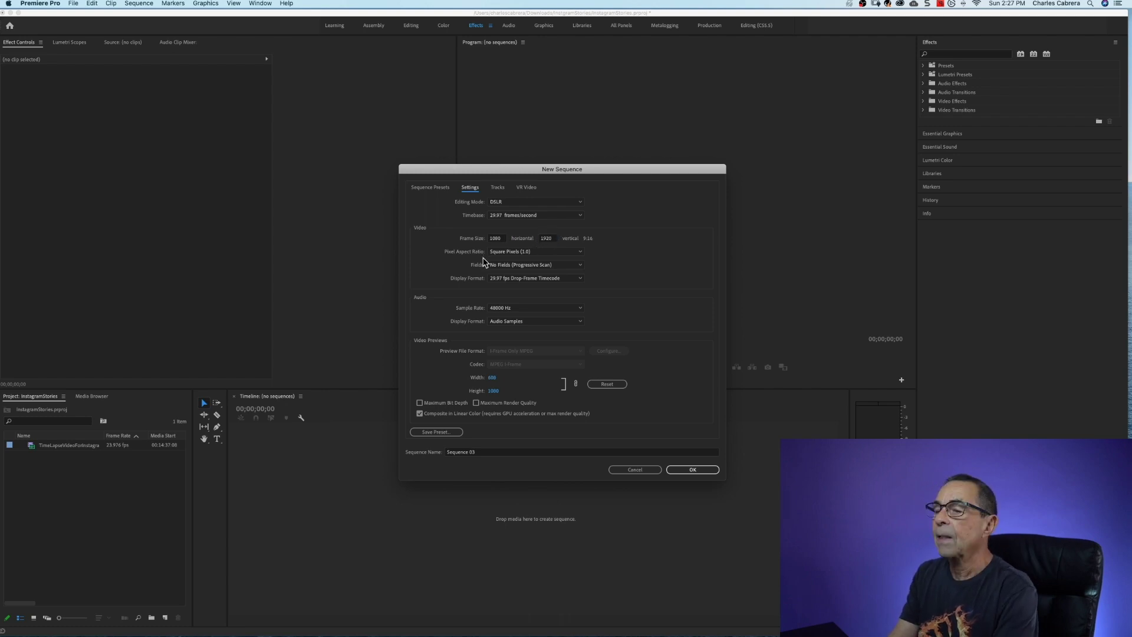
Save these settings as the preset 'IG Stories Vertical 1080x1920 29.97FPS'.
left_click(436, 434)
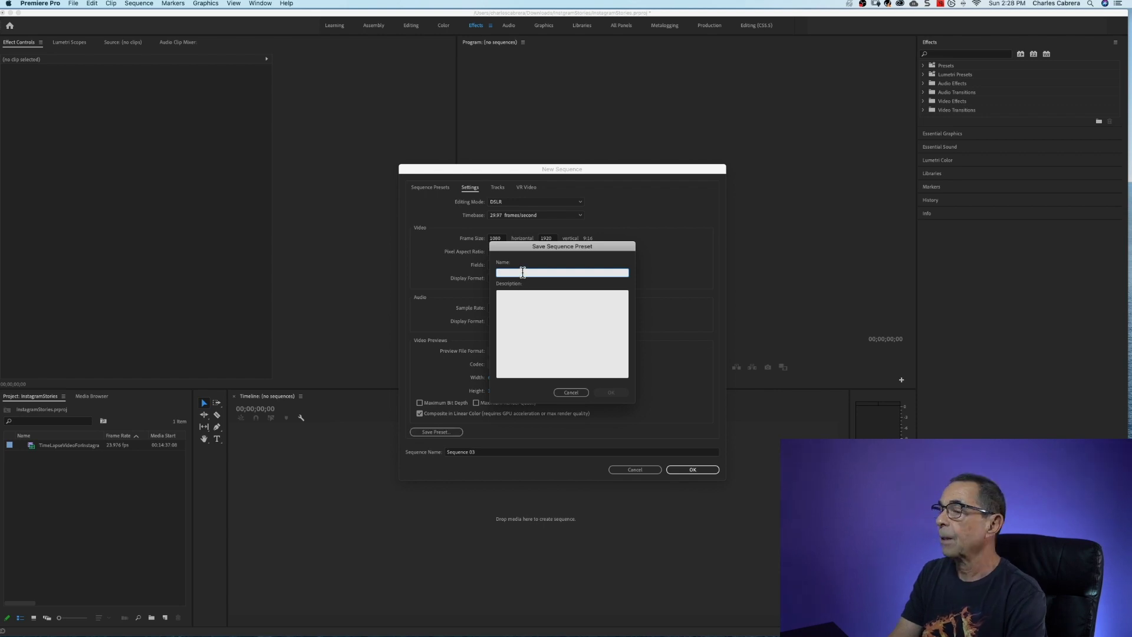
type("IG Sto")
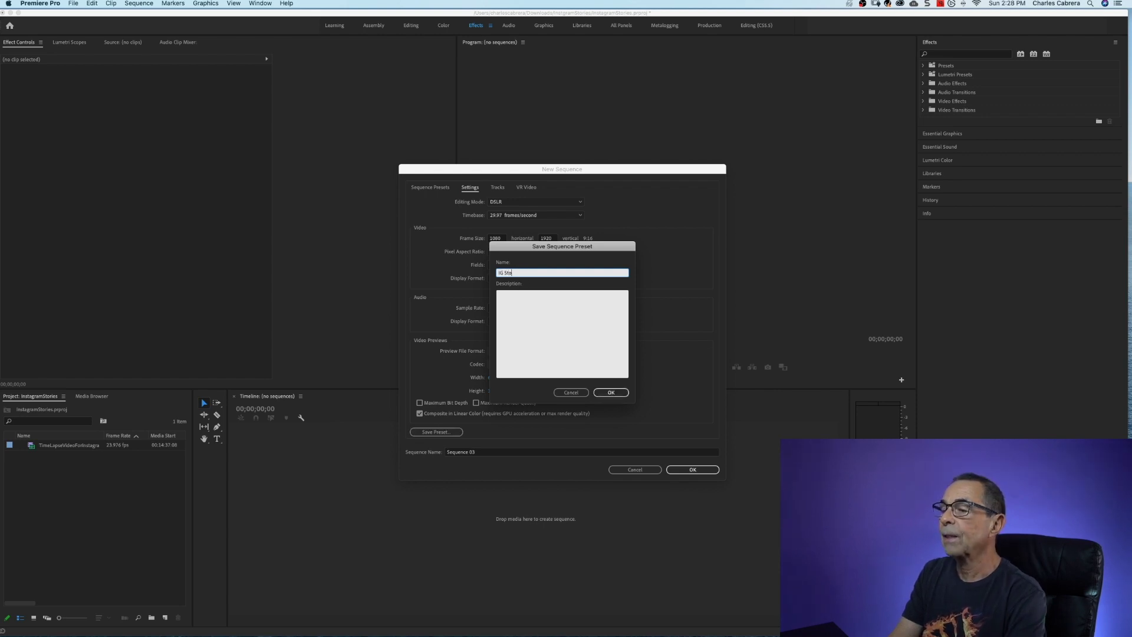
type("ries Vertical 1080x")
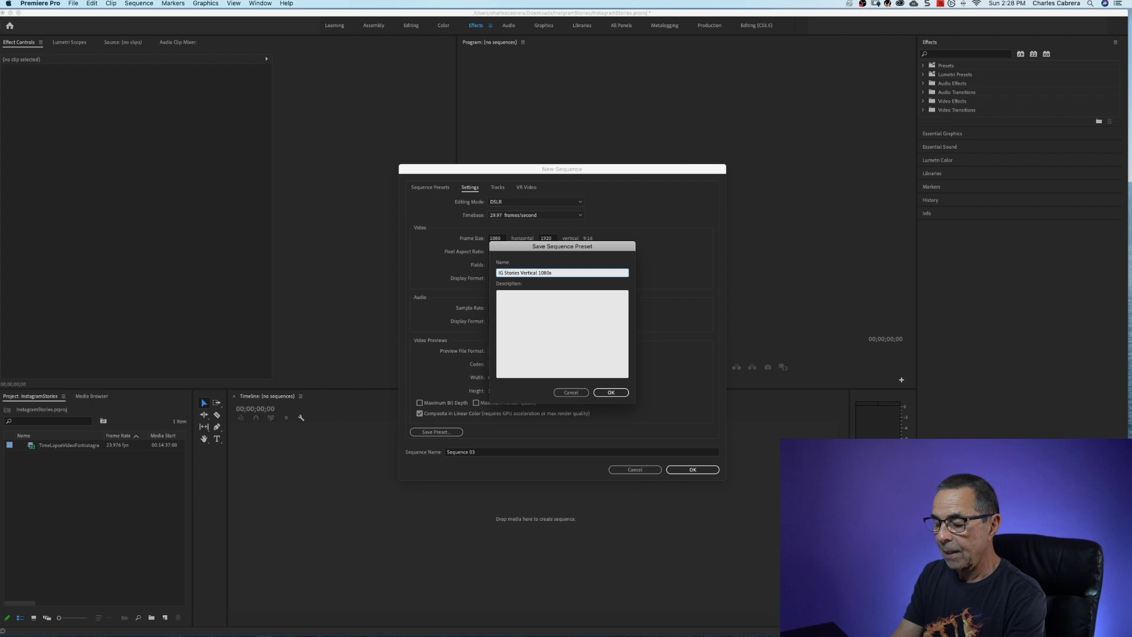
type("1920 29")
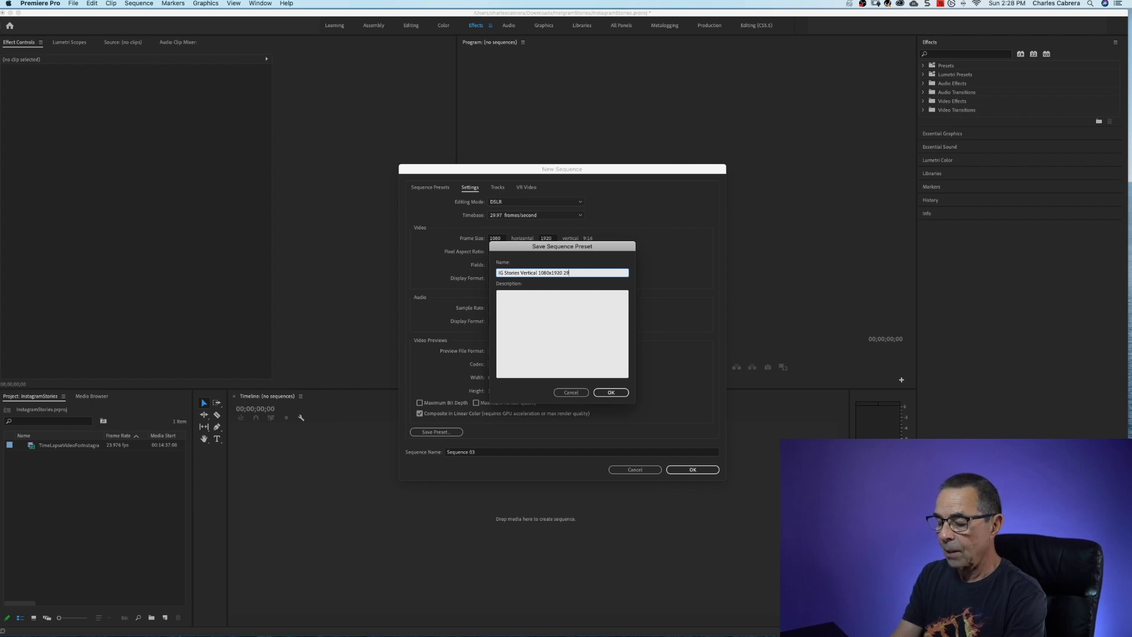
type(".97")
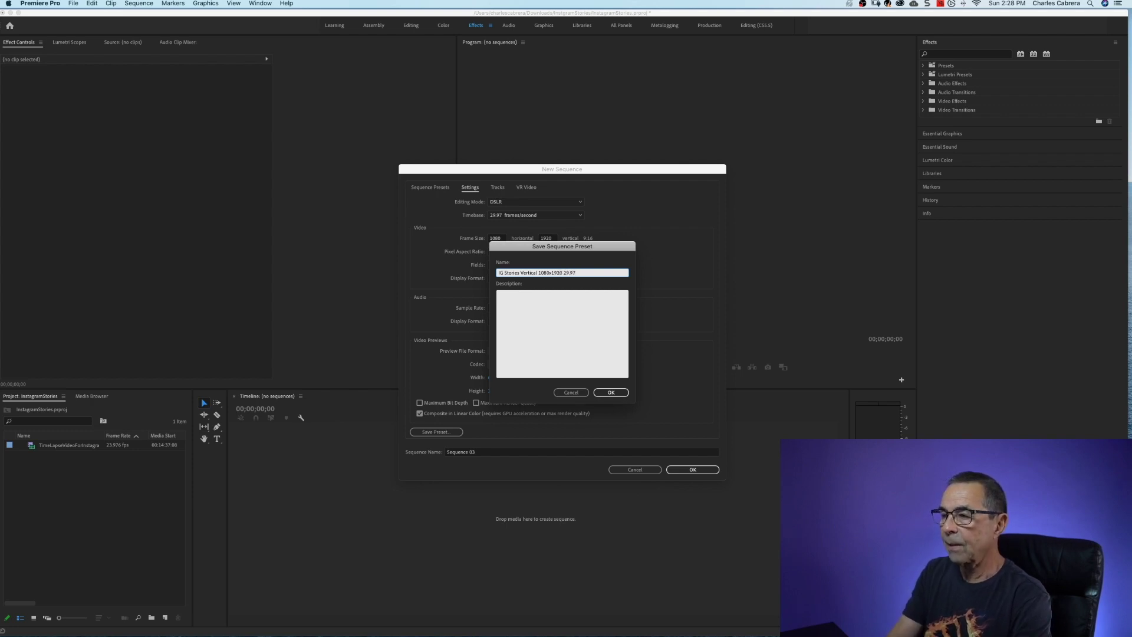
type("FPS")
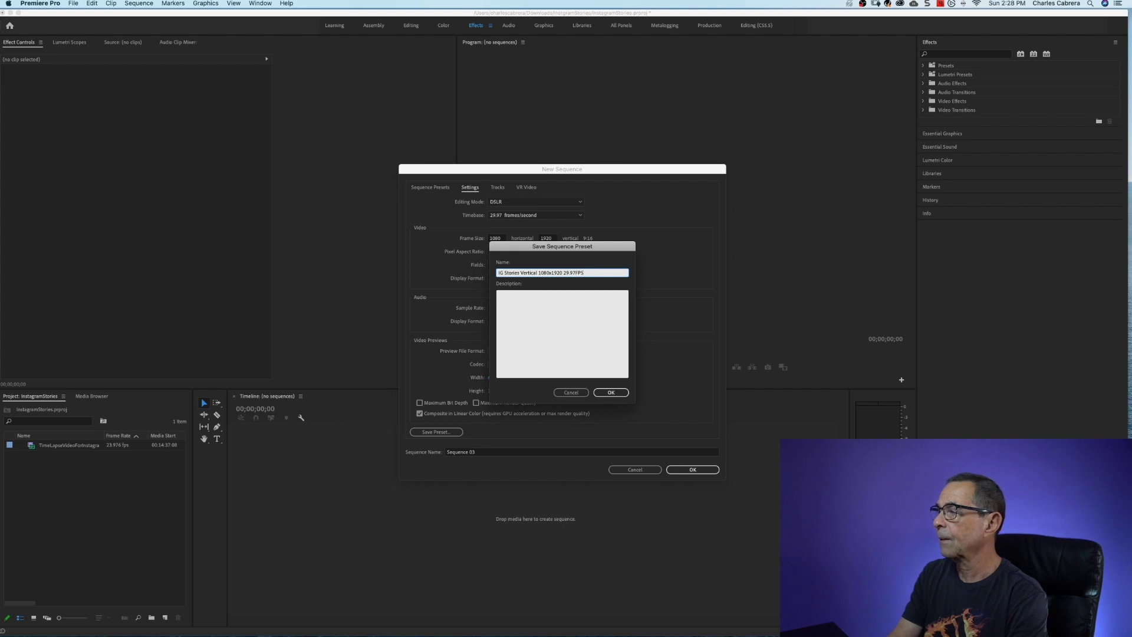
key("Return")
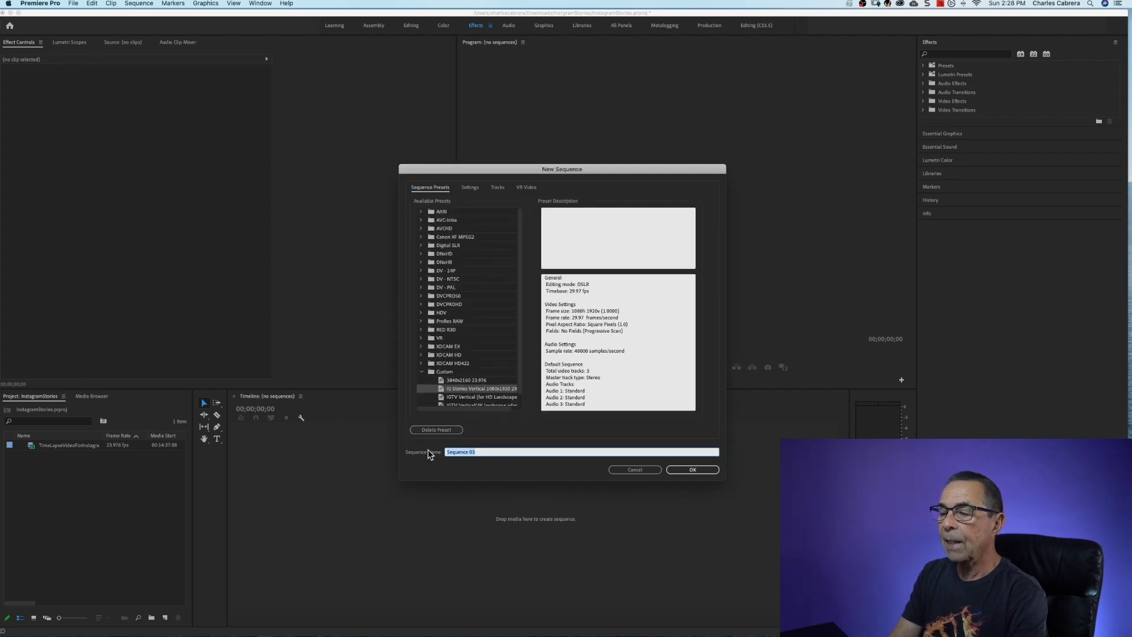
Name the sequence 'Instagram Stories' and create it.
type("Instagra")
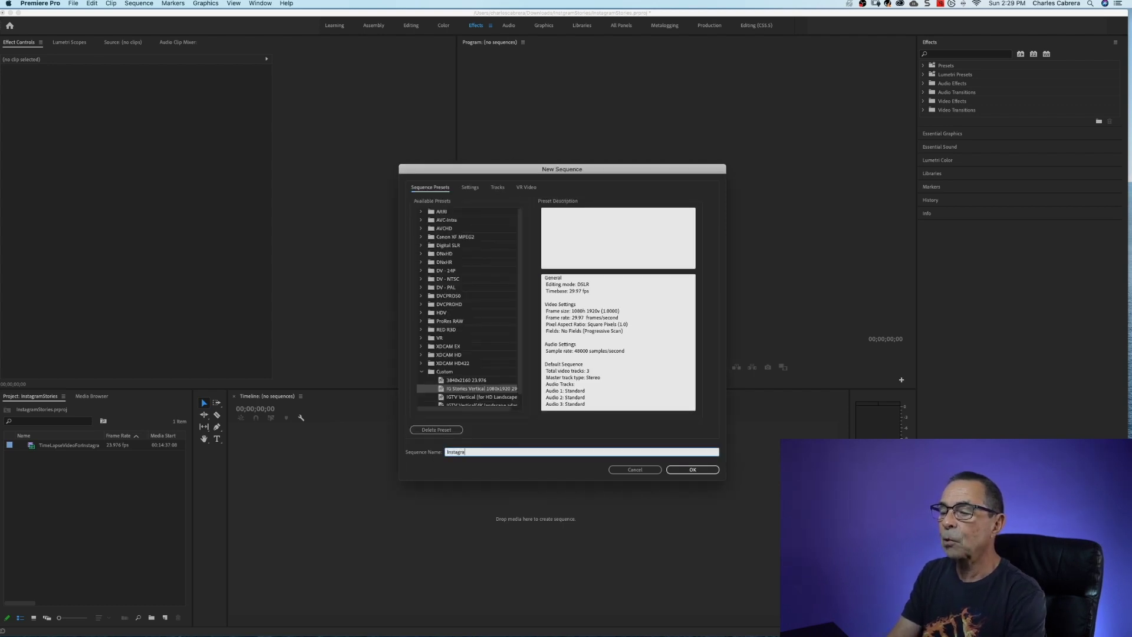
type("m Stories")
left_click(693, 469)
key("super+n")
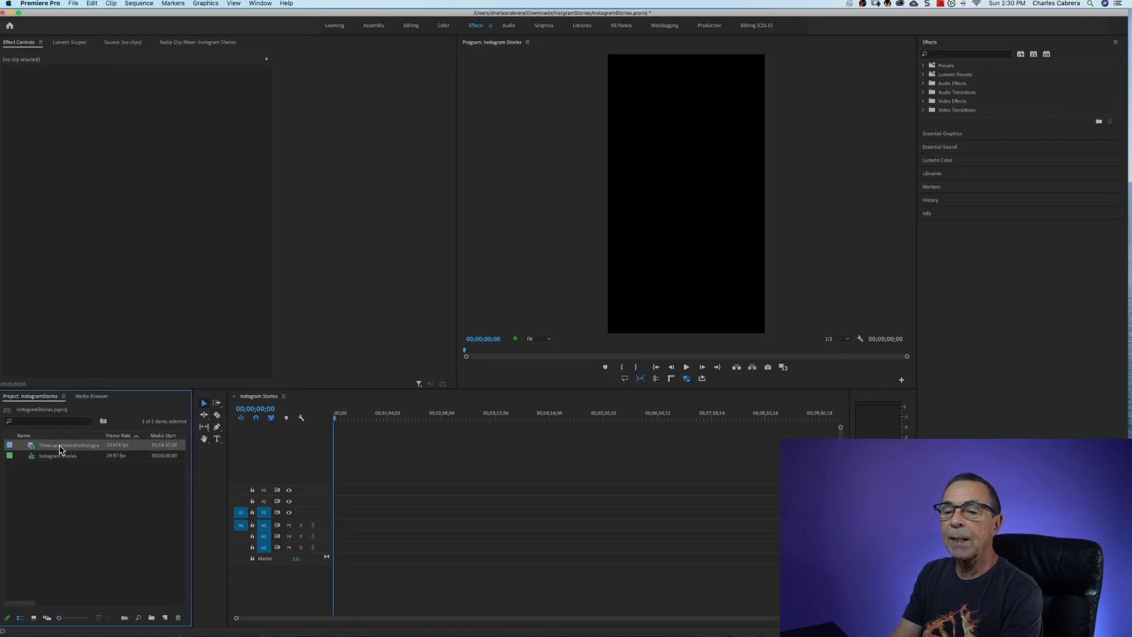
Drag the TimeLapse clip onto the timeline, keeping the sequence's vertical settings.
left_click_drag(64, 451, 353, 540)
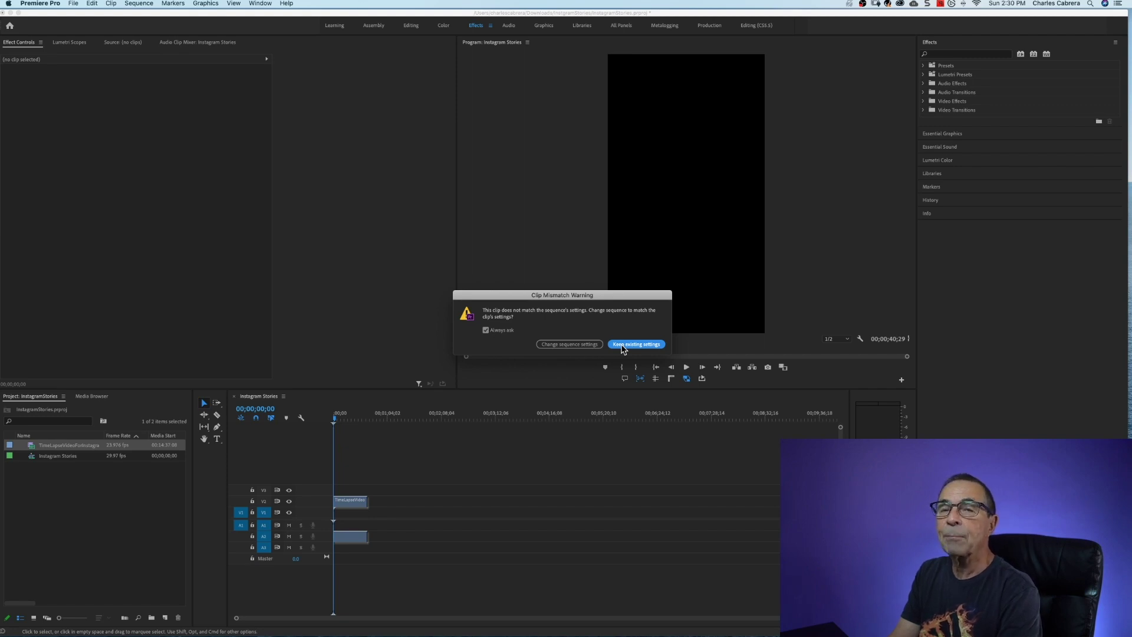
left_click(636, 344)
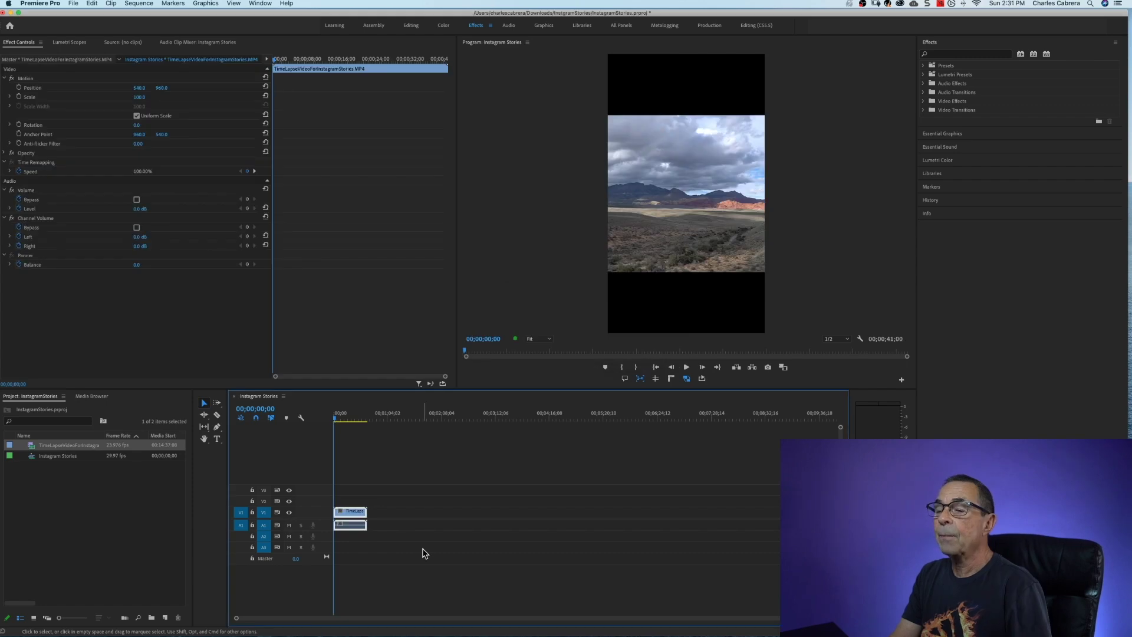
left_click(136, 125)
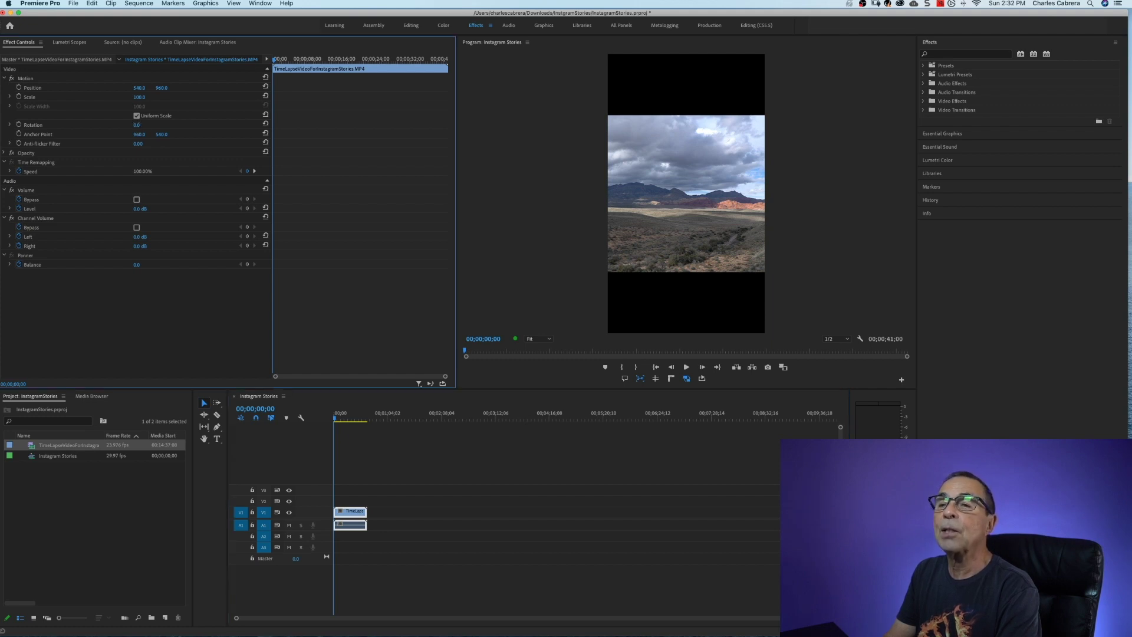
type("90")
key("Return")
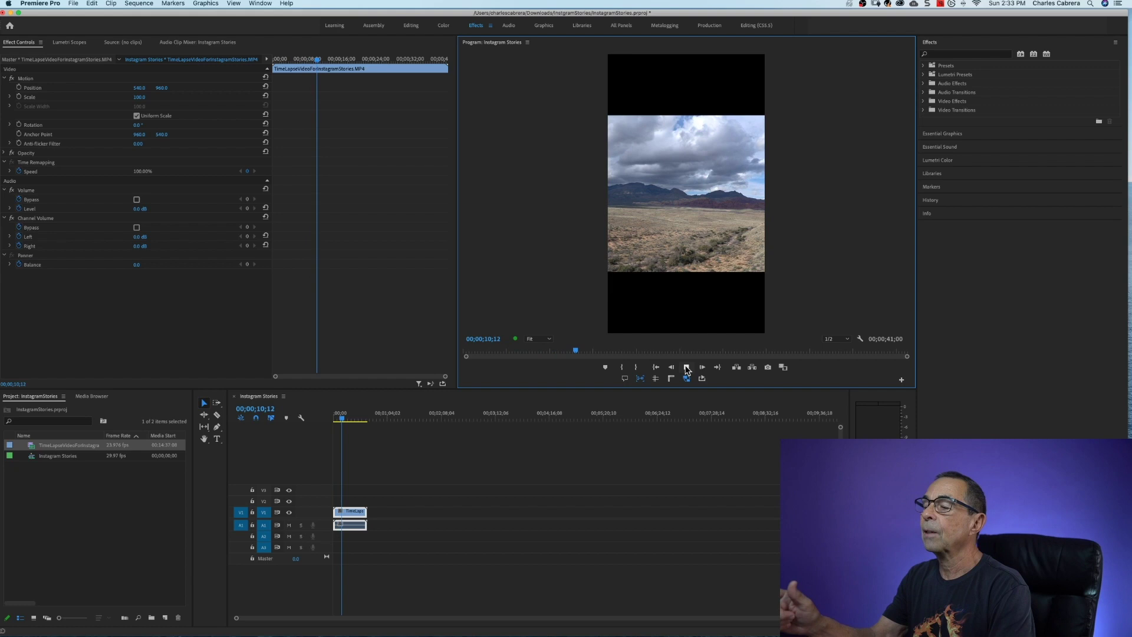
Scale the clip to 179 with Position X at -79, then preview the framing.
left_click(687, 368)
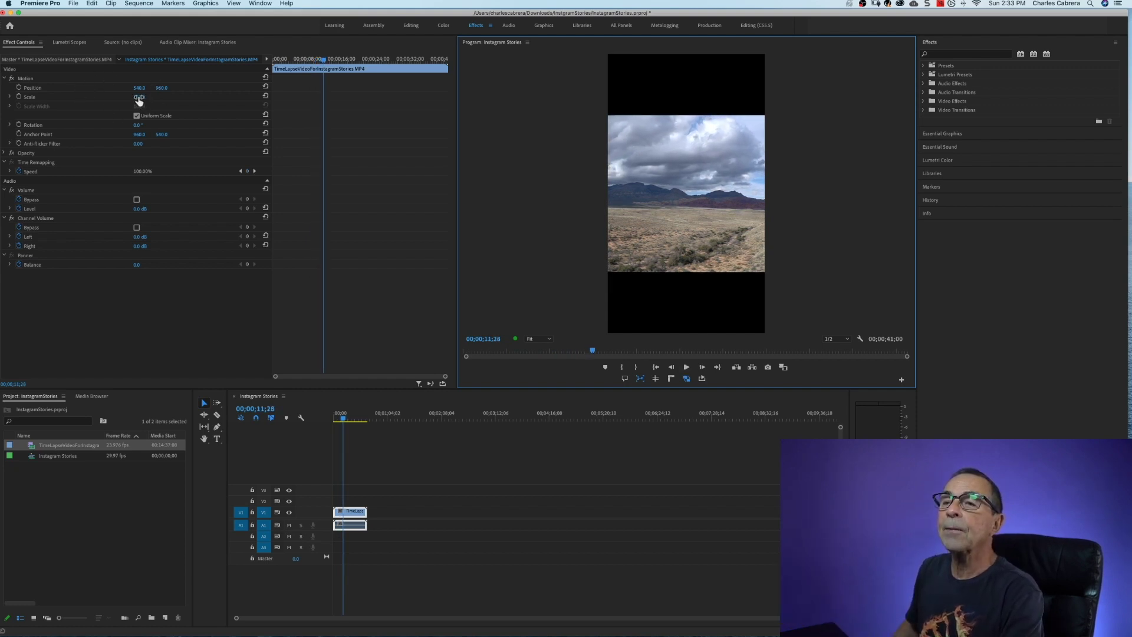
left_click_drag(140, 99, 95, 88)
left_click(686, 367)
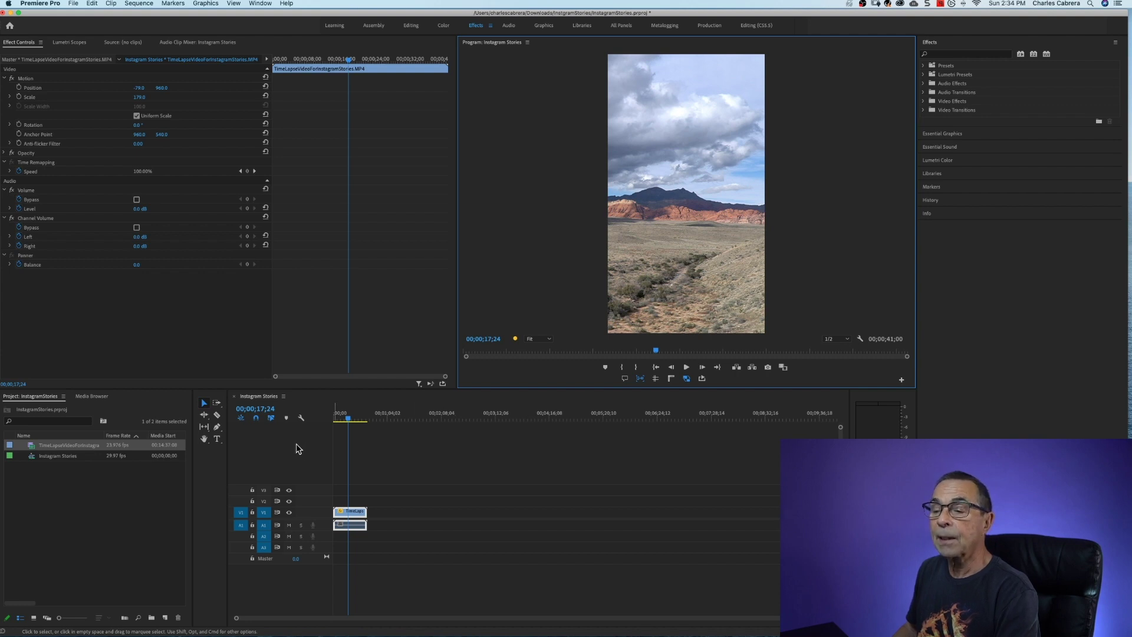
mouse_move(348, 423)
left_mouse_down()
mouse_move(365, 429)
mouse_move(343, 427)
left_mouse_up()
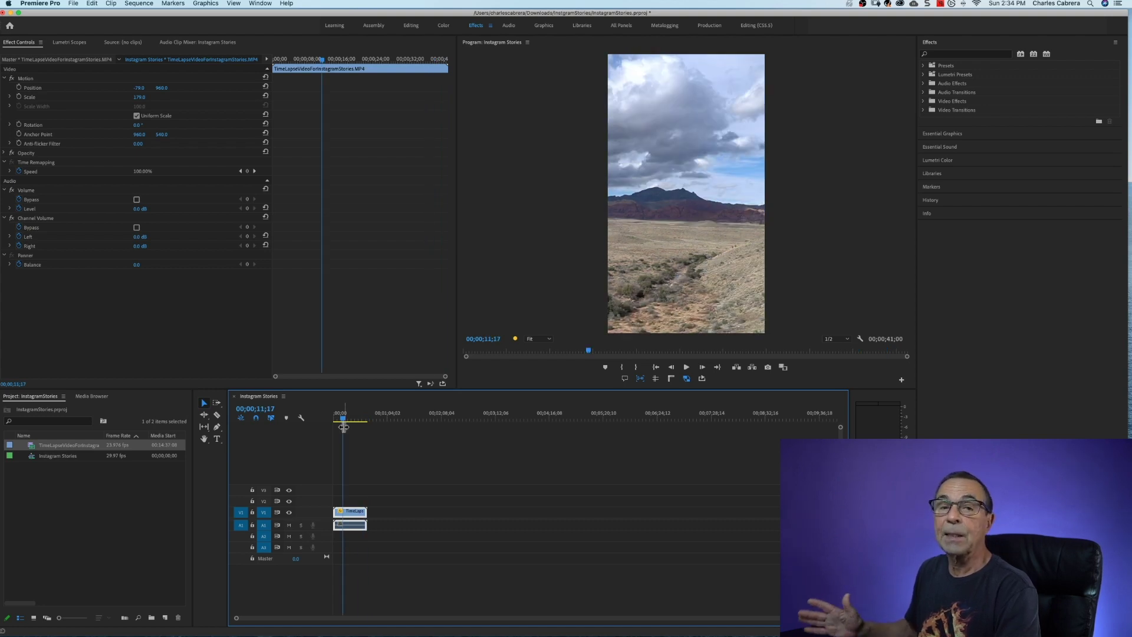
Trim the clip to end at about 14 seconds and play it back.
left_click_drag(343, 427, 352, 423)
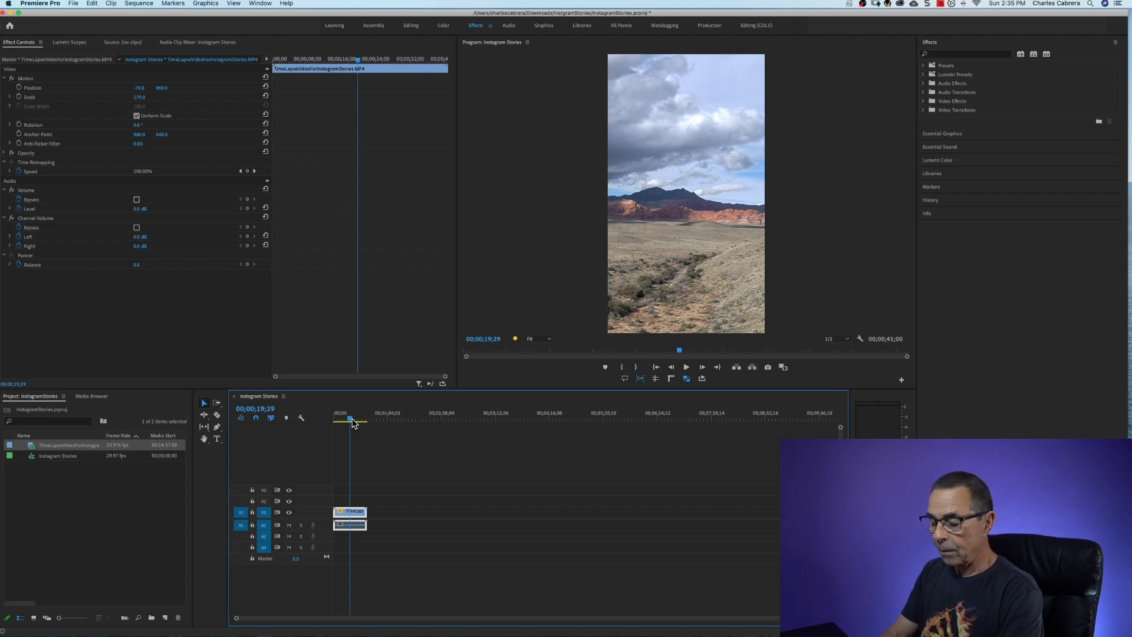
key("Home")
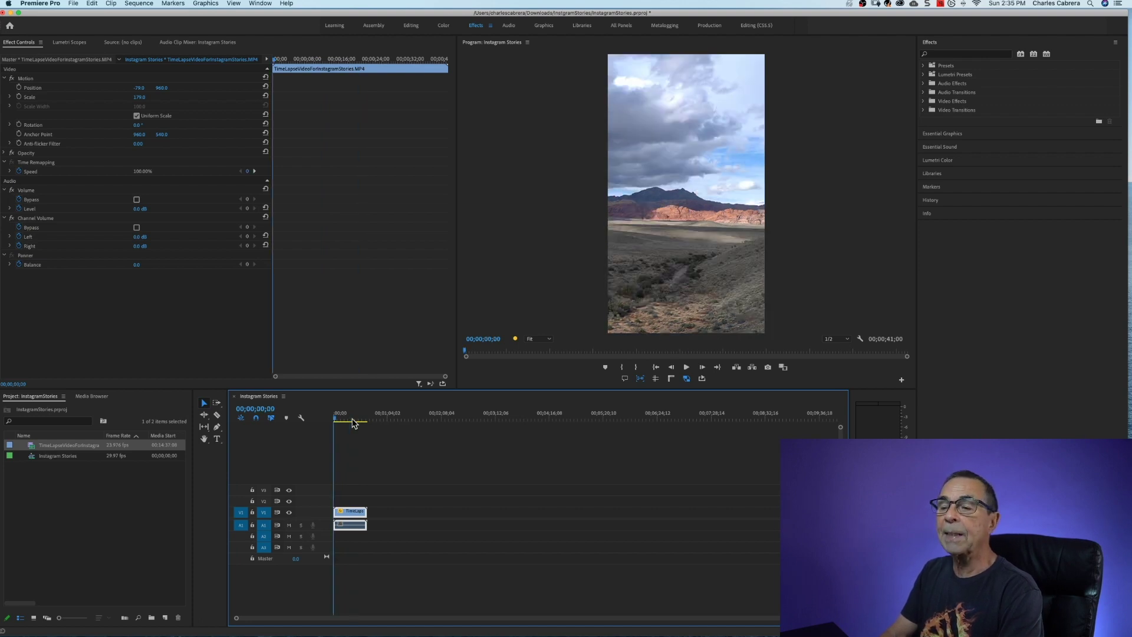
left_click_drag(335, 422, 349, 422)
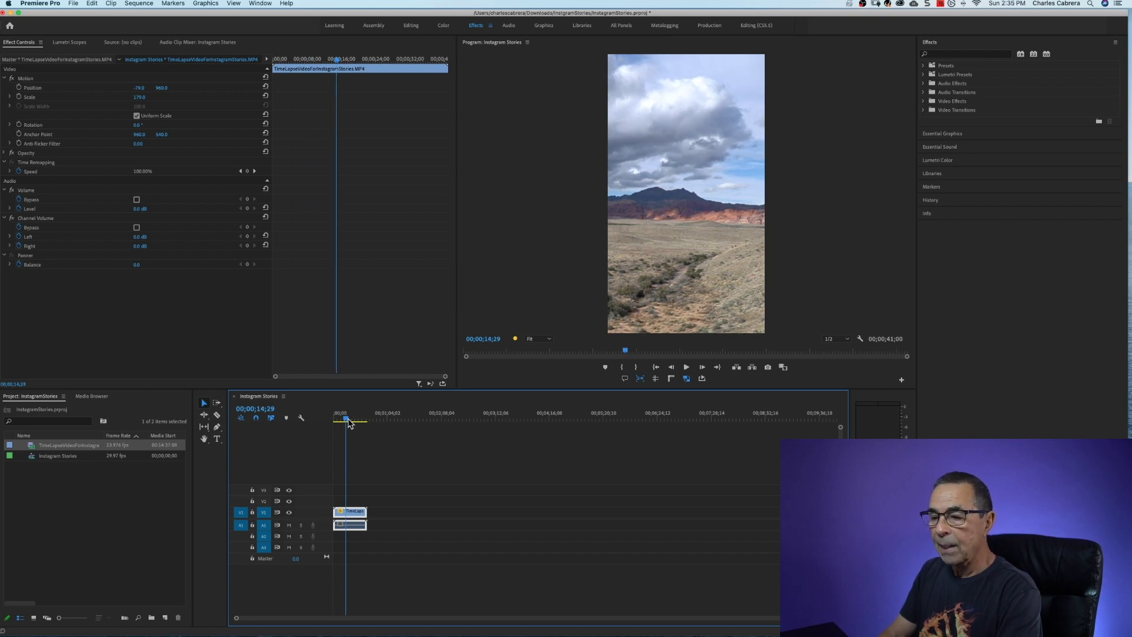
key("w")
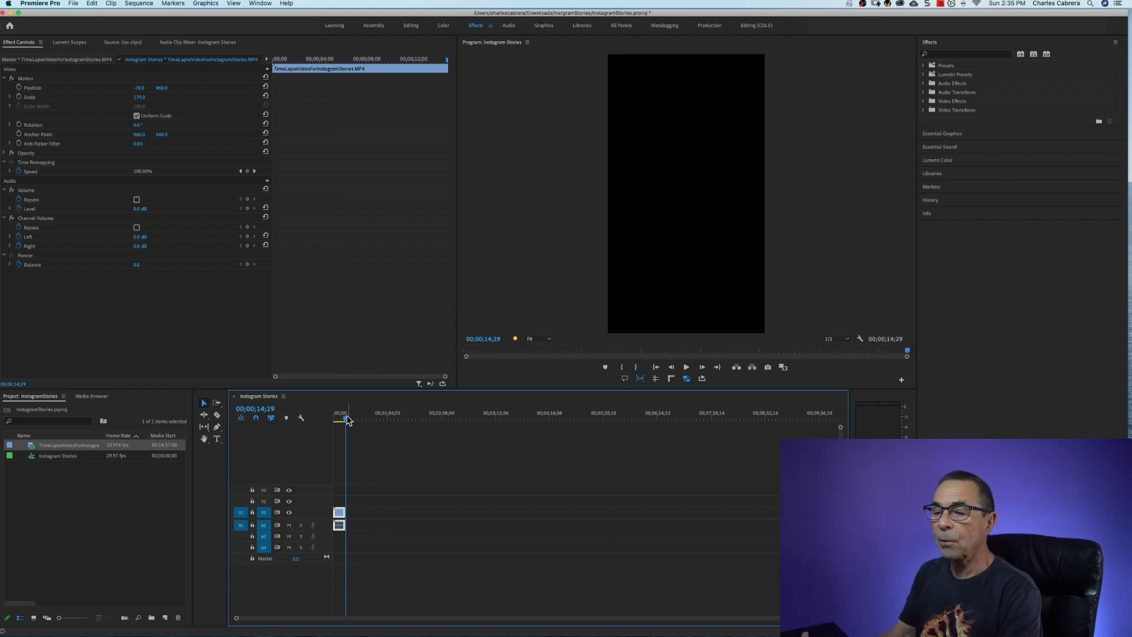
left_click_drag(348, 420, 324, 418)
key("space")
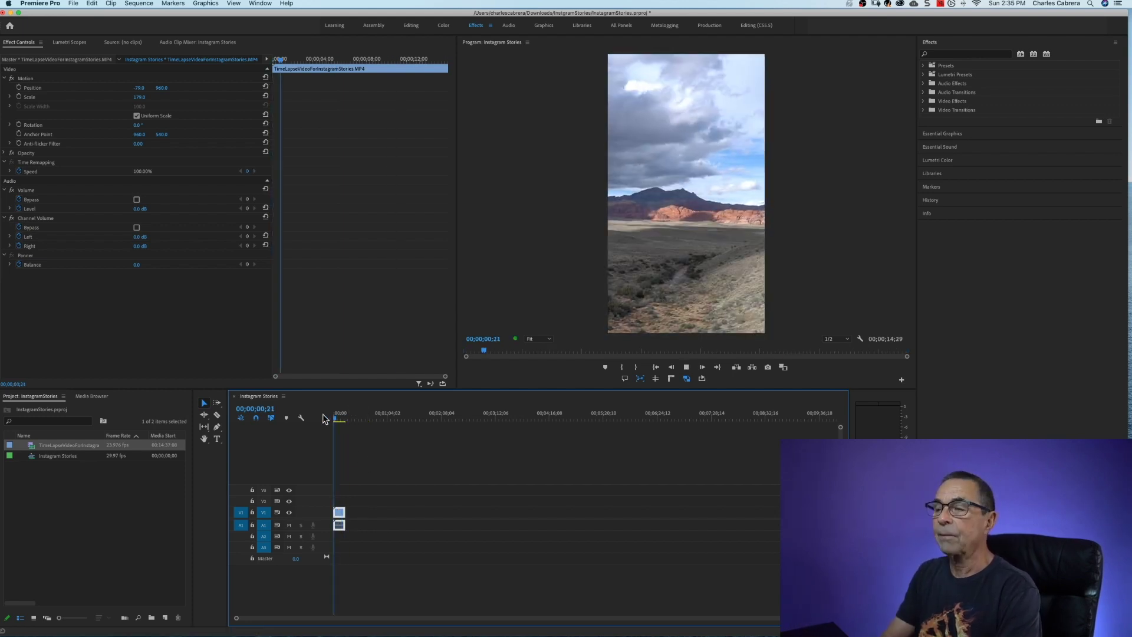
left_click(339, 419)
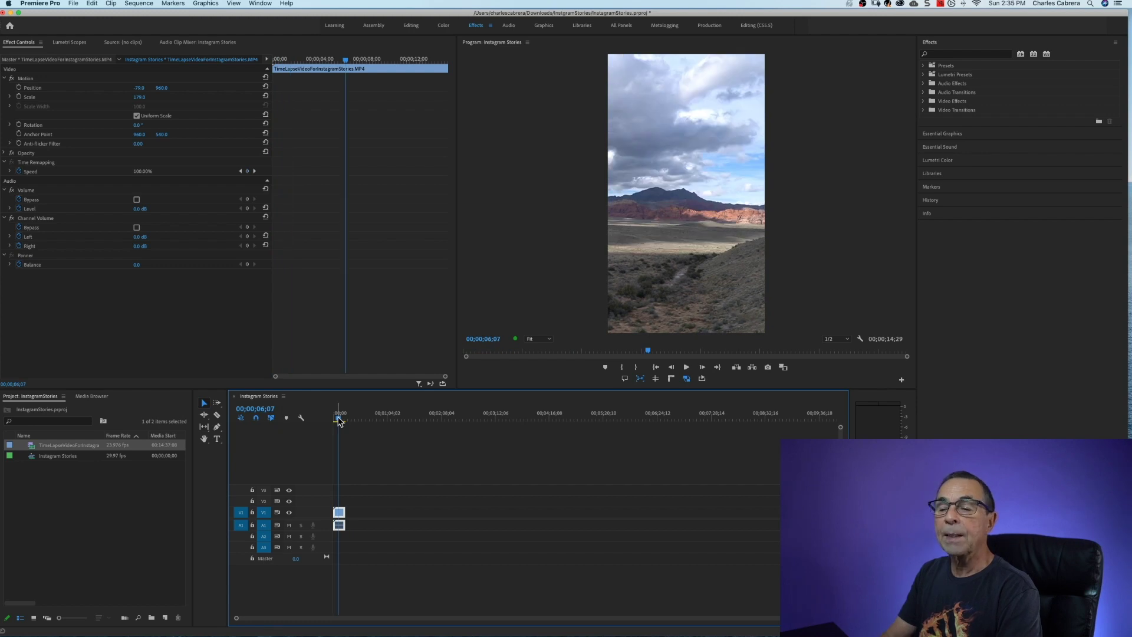
Mark In and Out at the sequence start and end, and open Export Settings.
key("Home")
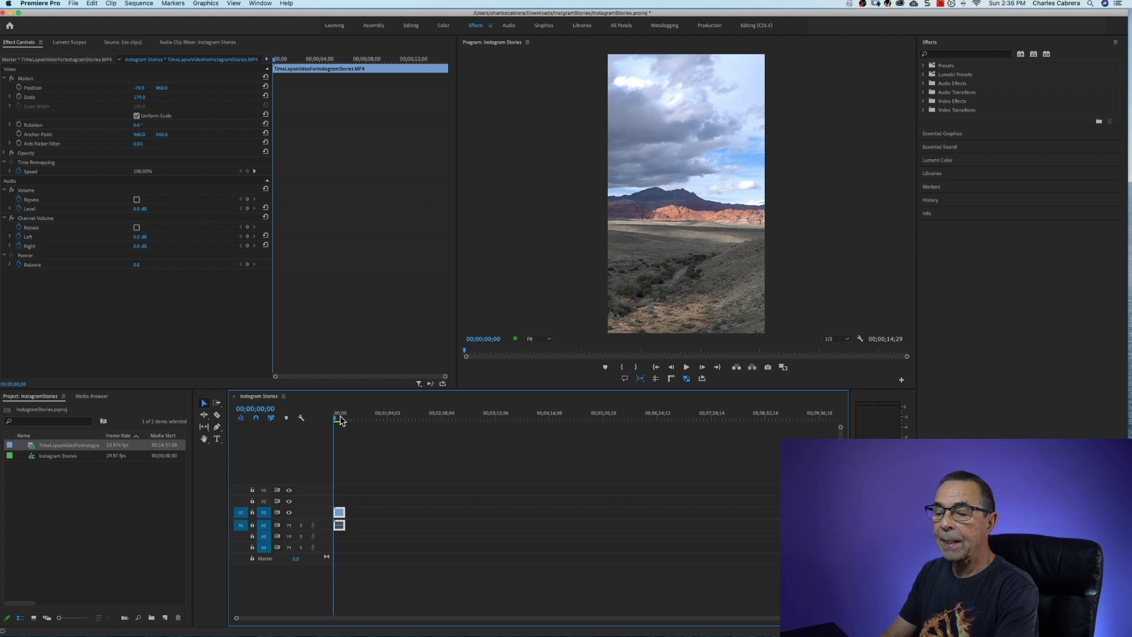
key("i")
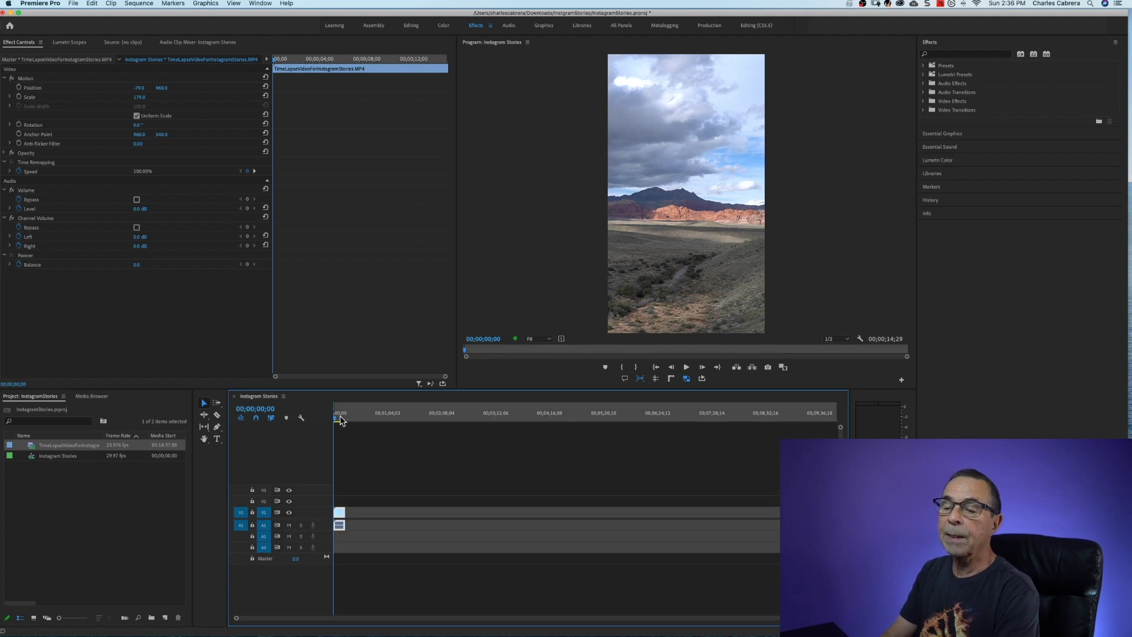
key("End")
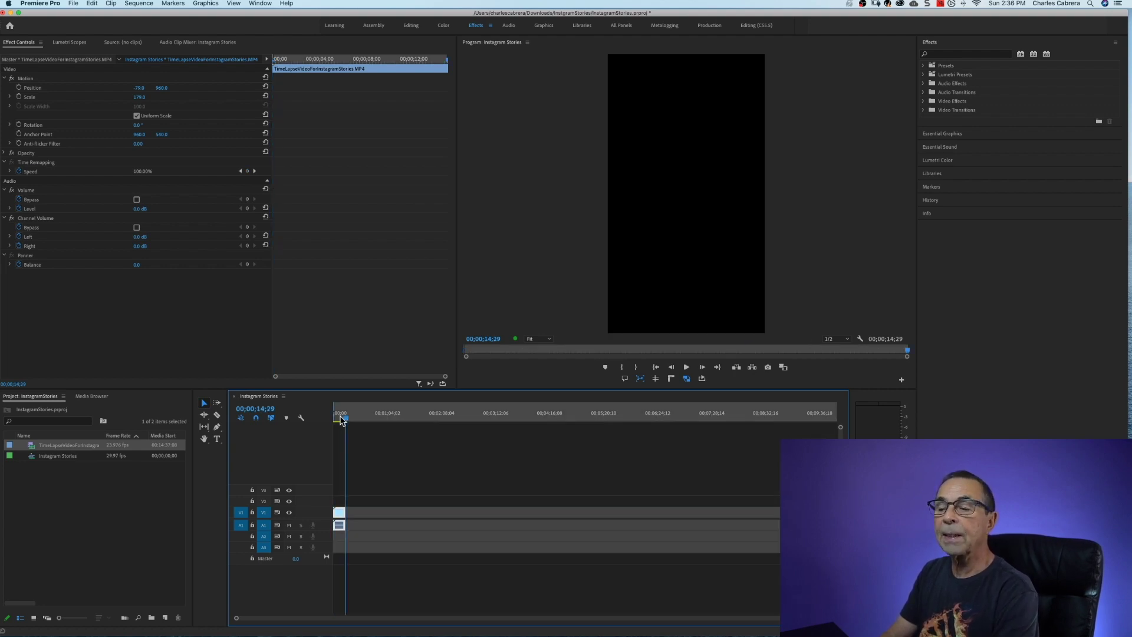
key("o")
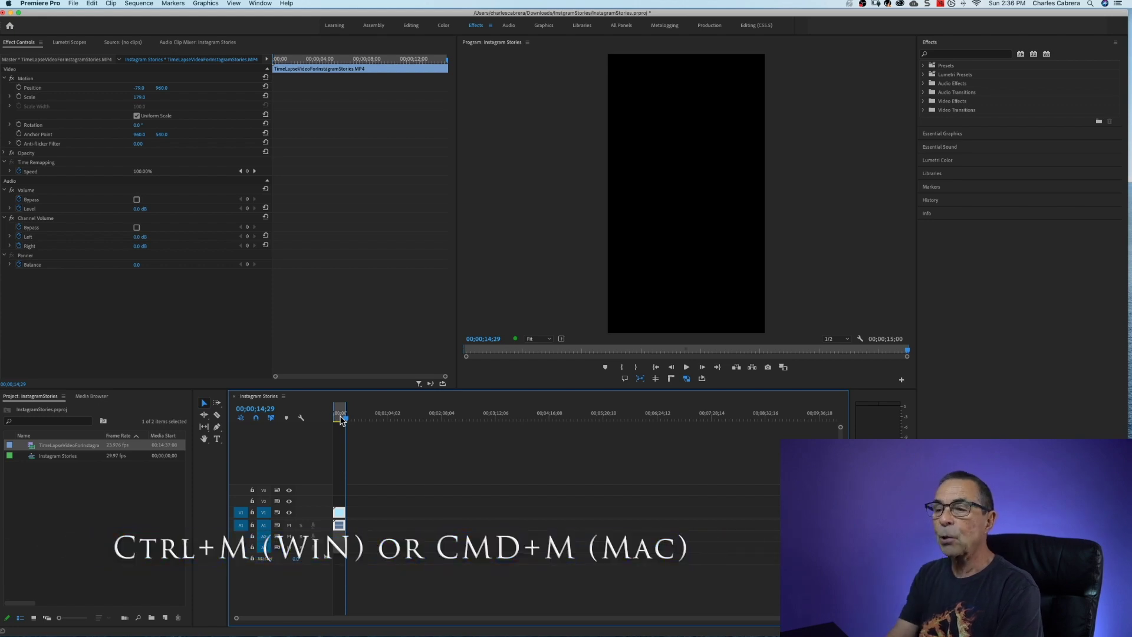
key("super+m")
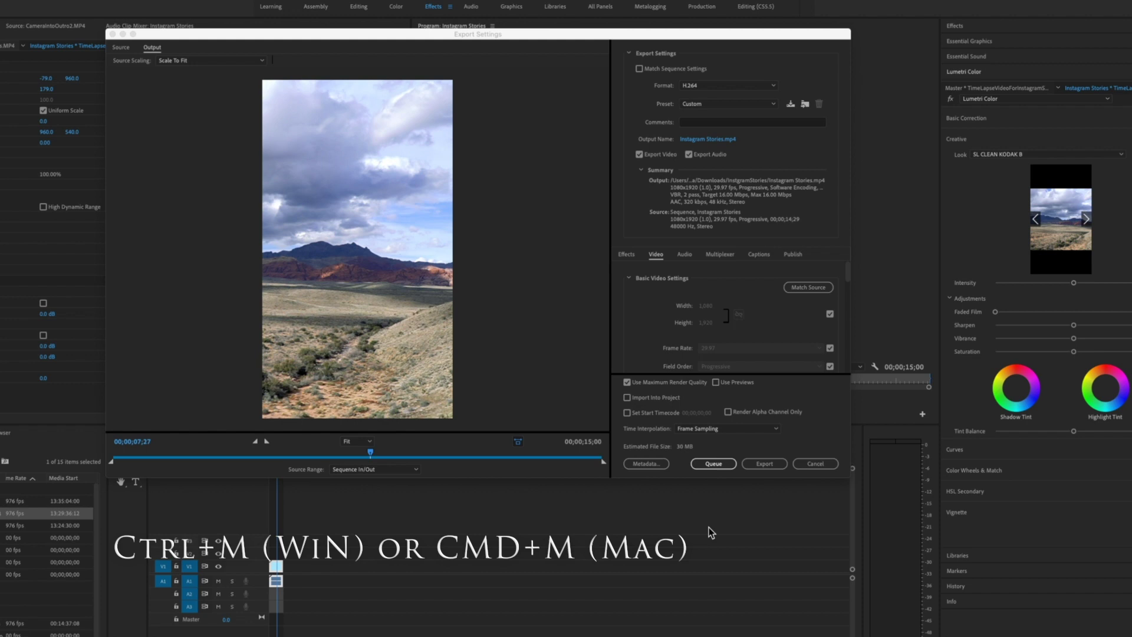
Choose the Match Source - High bitrate export preset.
left_click(637, 91)
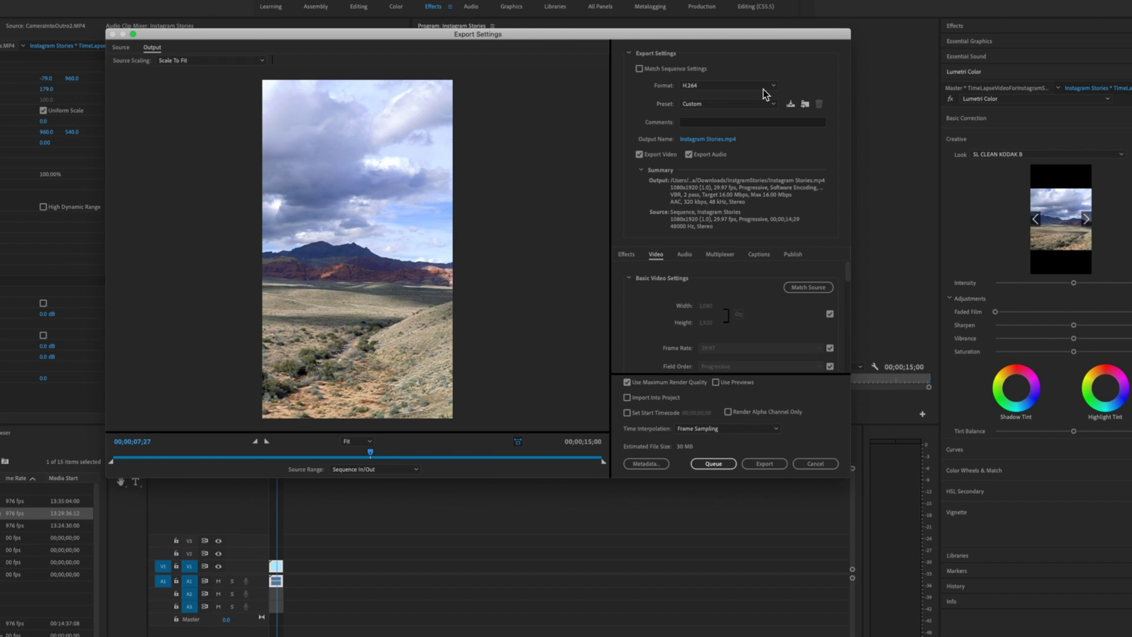
left_click(774, 104)
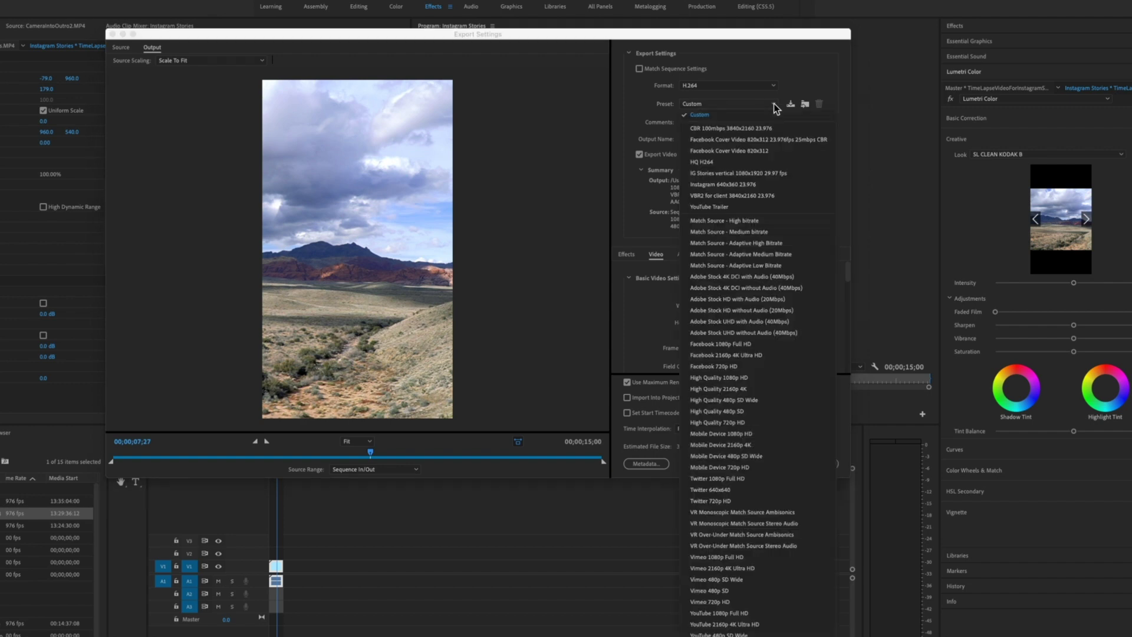
left_click(723, 219)
Save the output as Instagram Stories.mp4 in Downloads > InstgramStories.
left_click(712, 139)
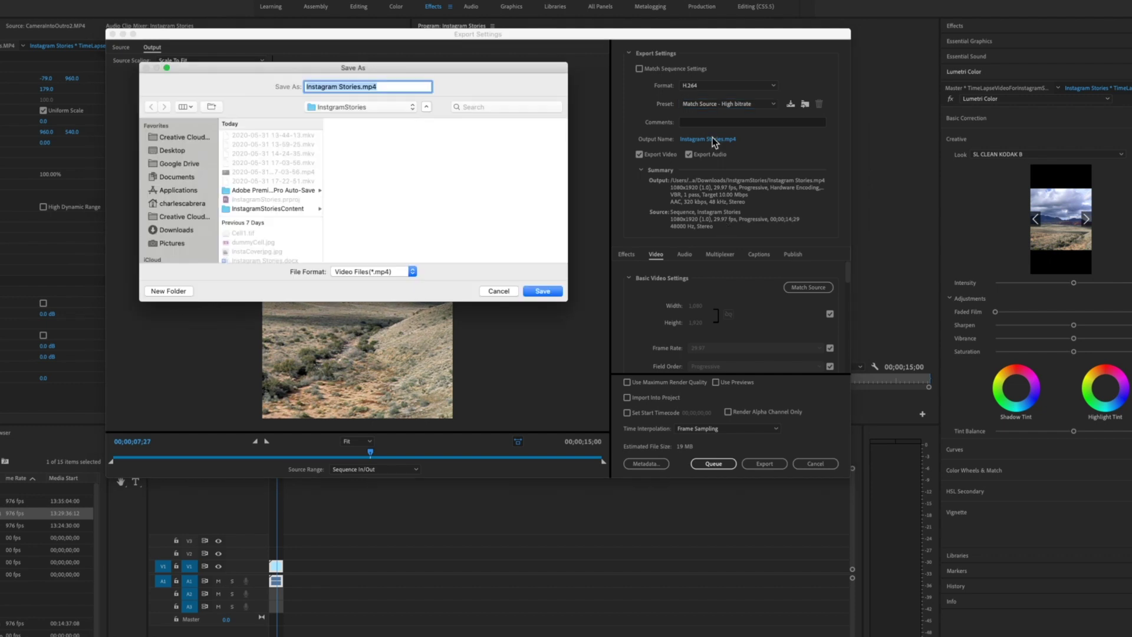
left_click(156, 231)
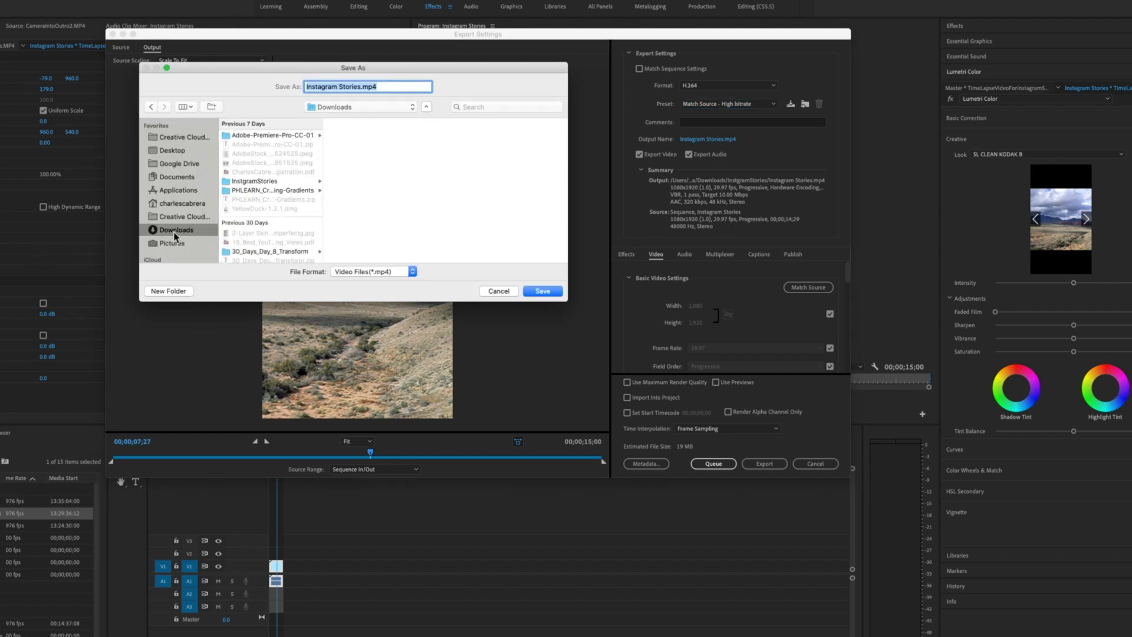
left_click(254, 182)
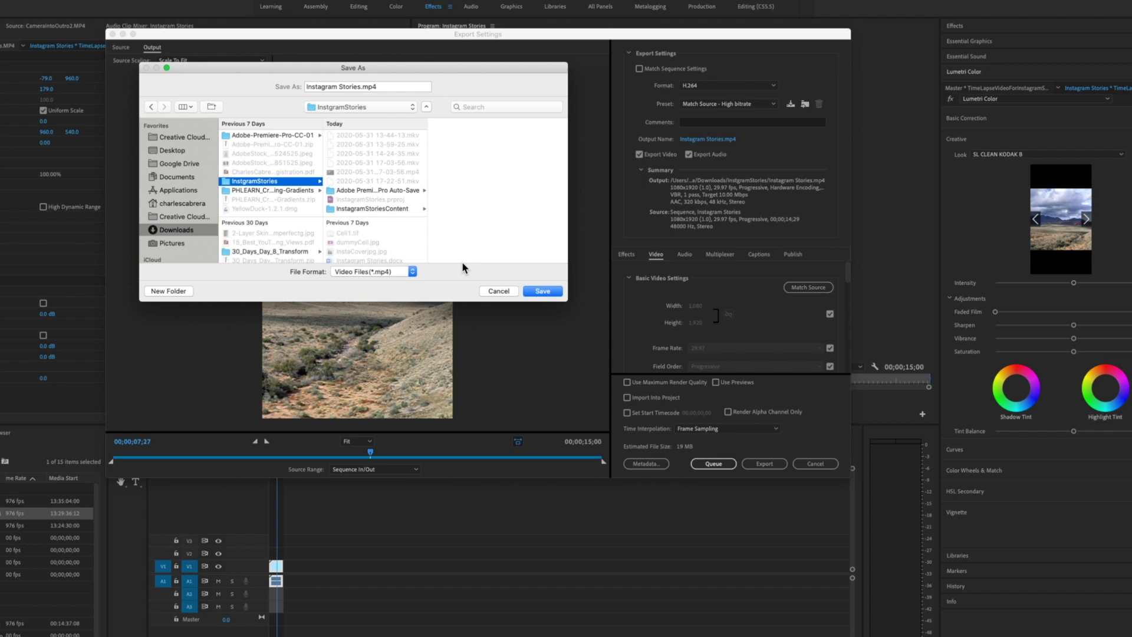
left_click(542, 292)
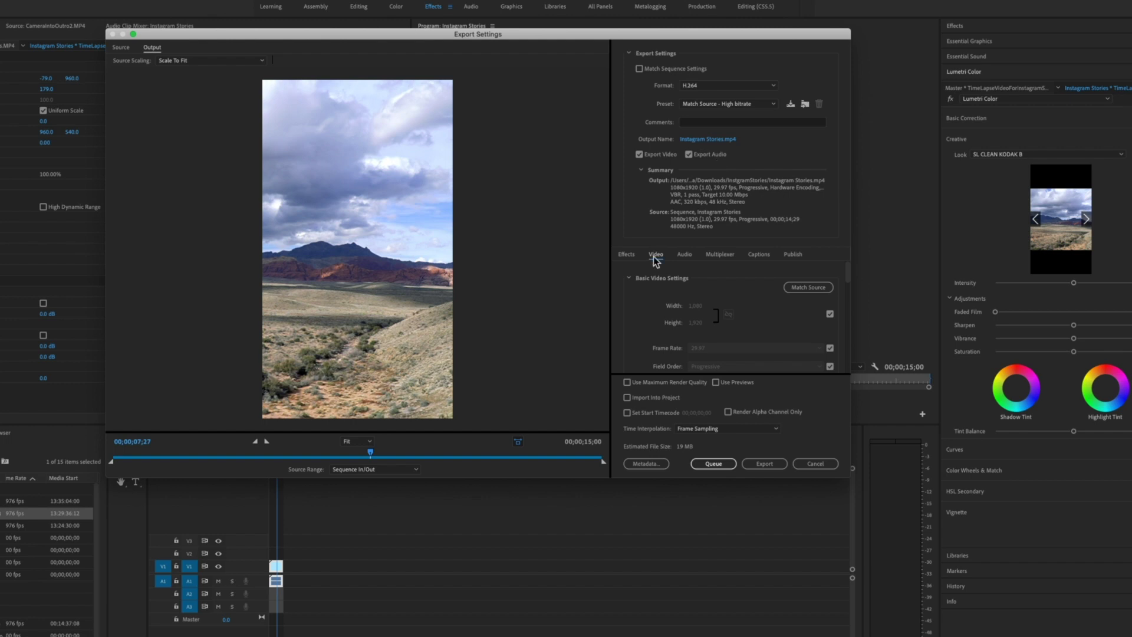
Match the video settings to source and enable Render at Maximum Depth.
left_click(809, 289)
scroll(740, 291, "down", 3)
left_click(632, 345)
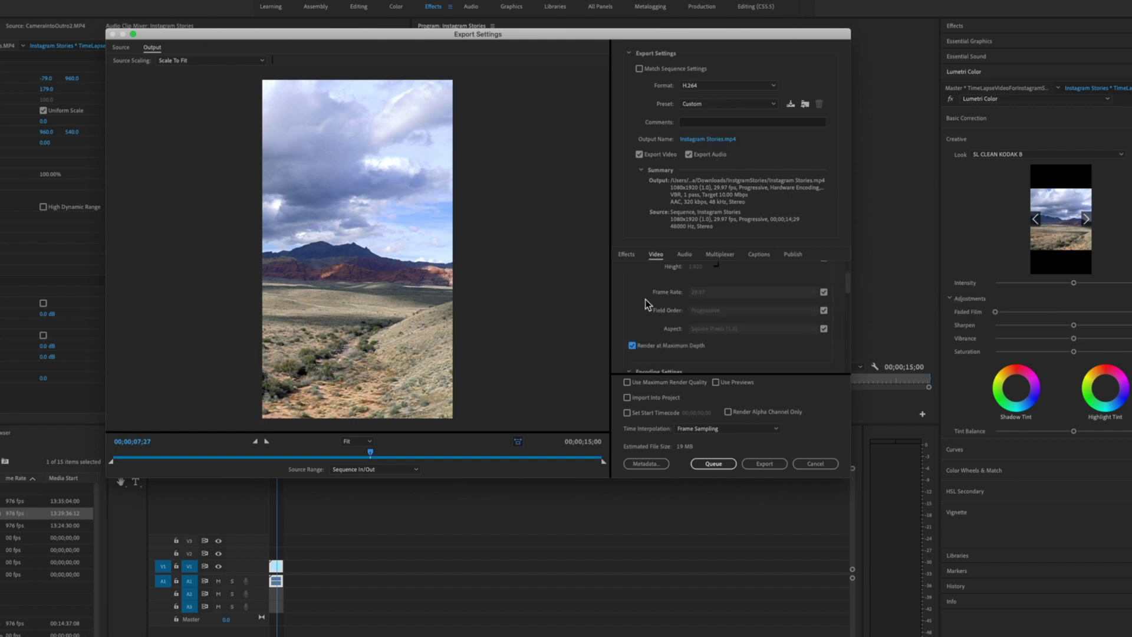
scroll(728, 299, "up", 2)
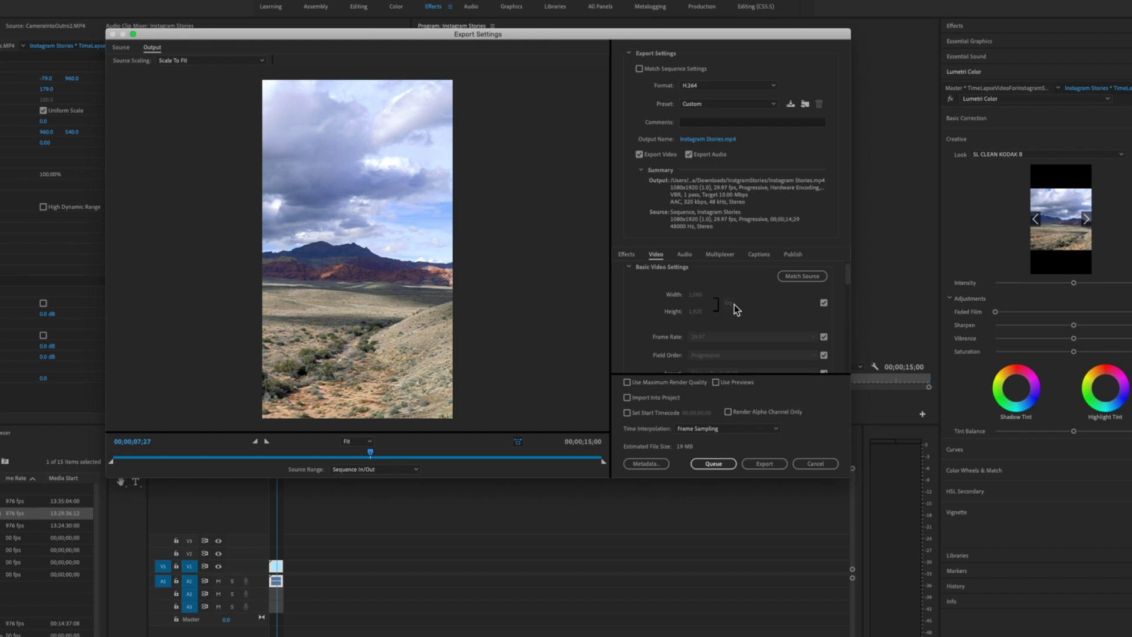
Set bitrate encoding to VBR, 2 pass and enable Use Maximum Render Quality.
scroll(758, 309, "down", 3)
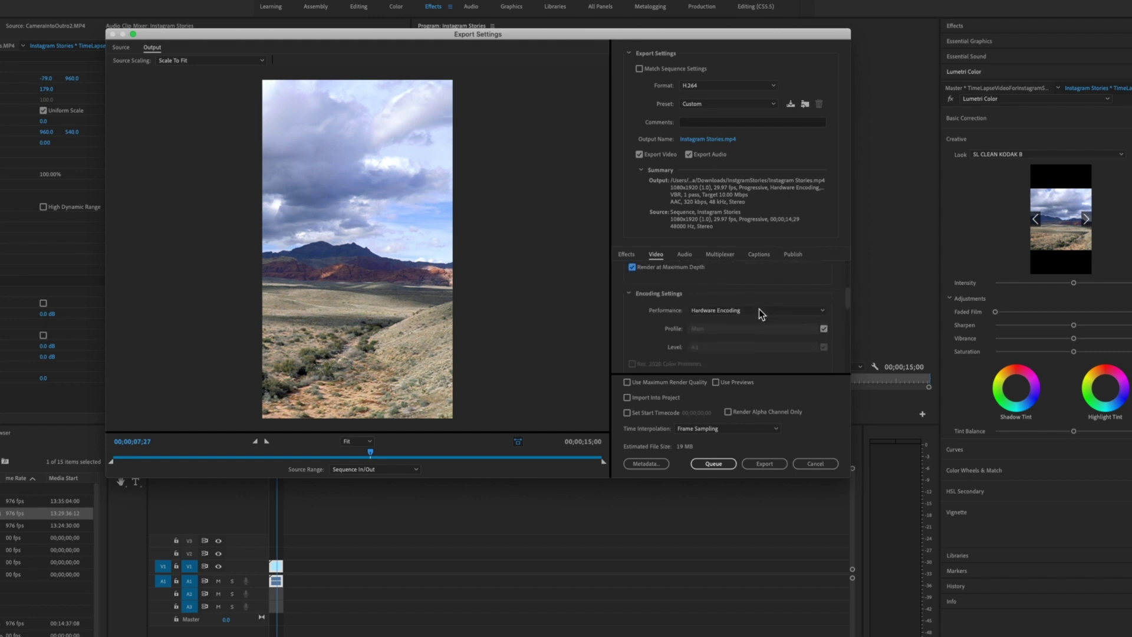
scroll(759, 309, "down", 3)
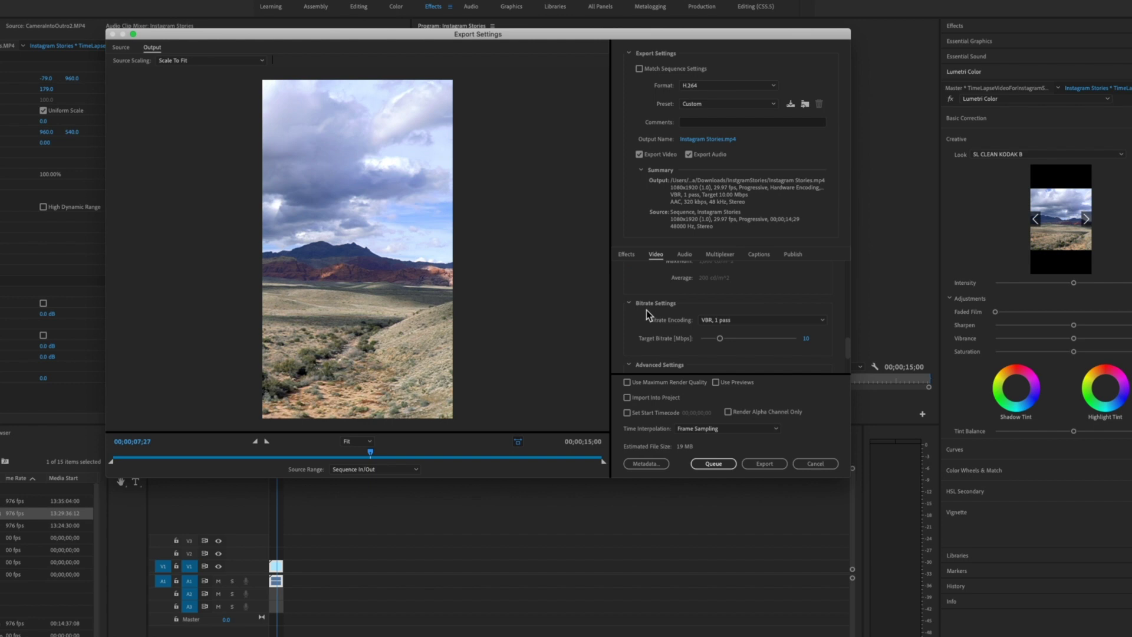
left_click(775, 319)
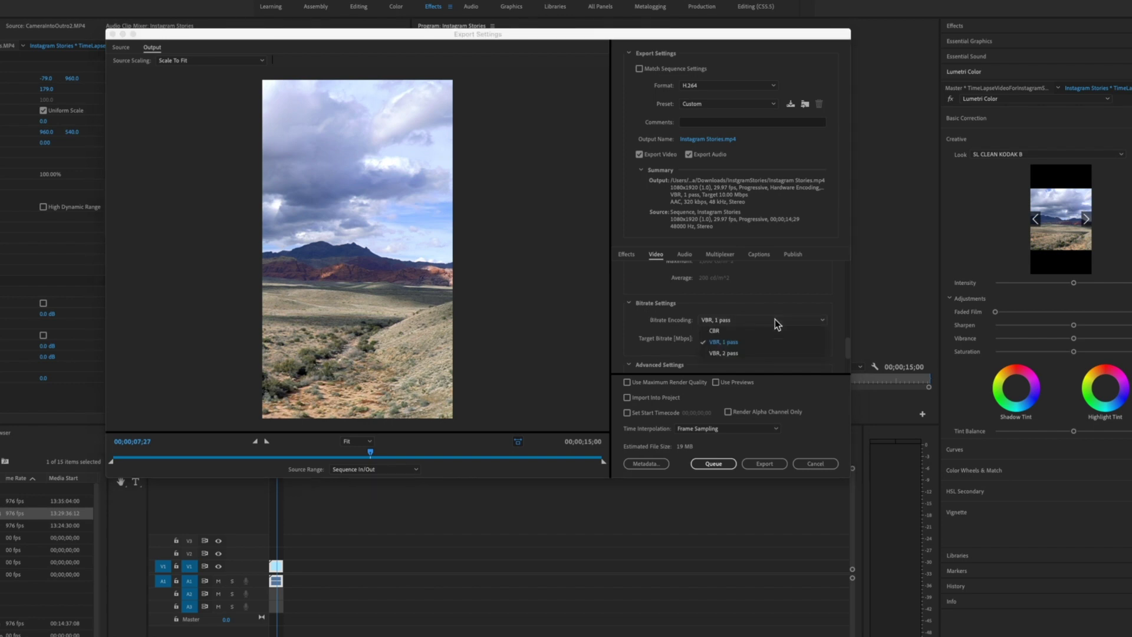
left_click(755, 353)
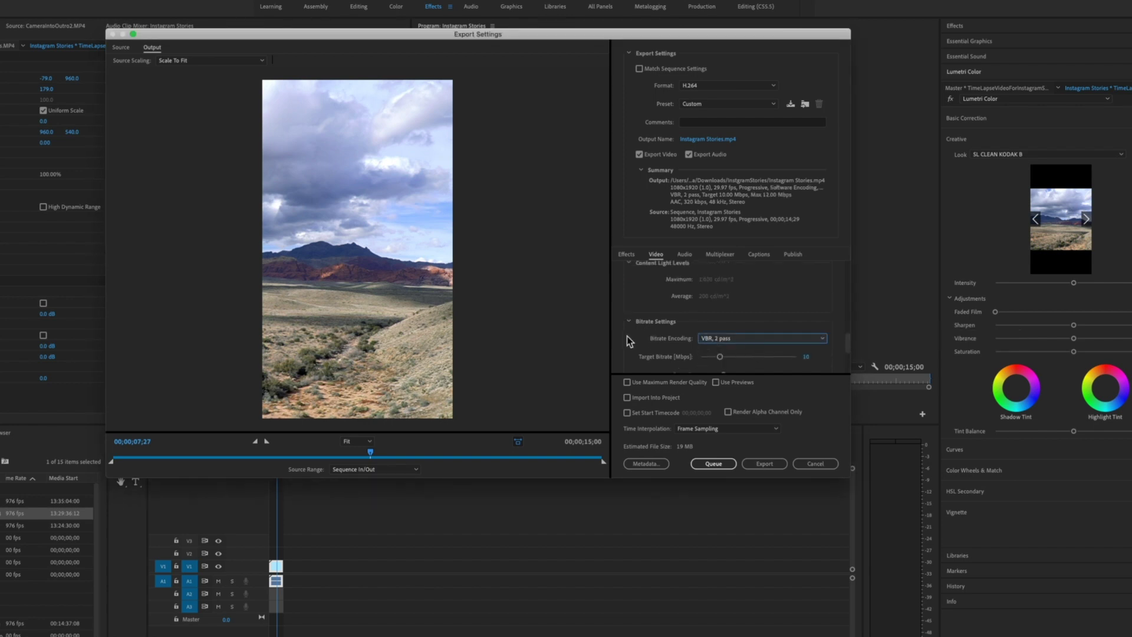
scroll(627, 336, "down", 1)
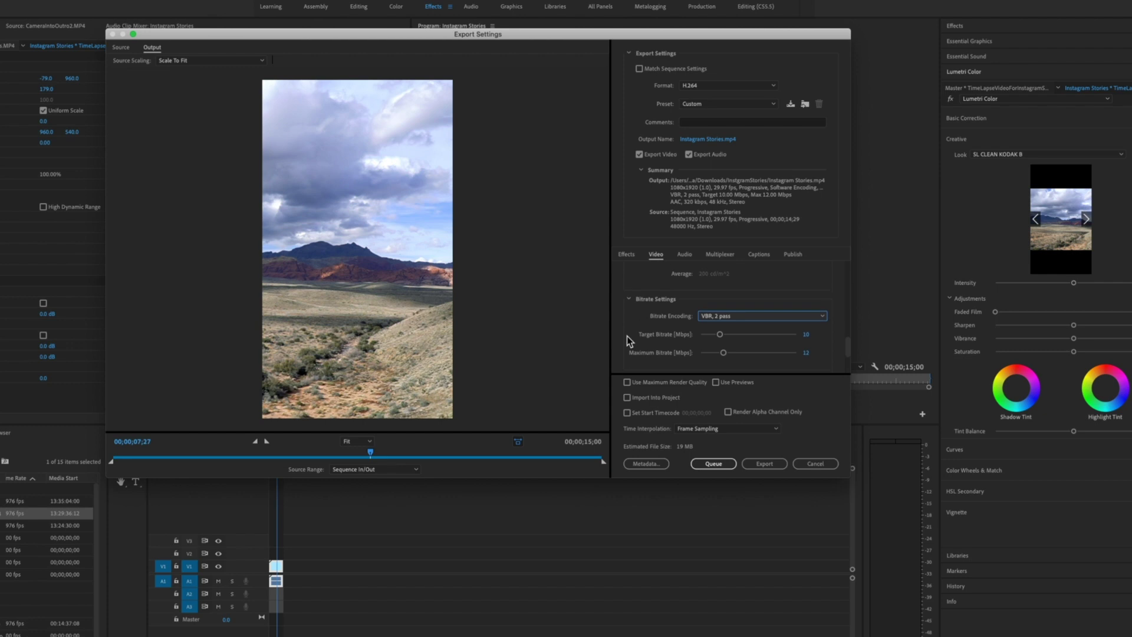
scroll(631, 329, "down", 3)
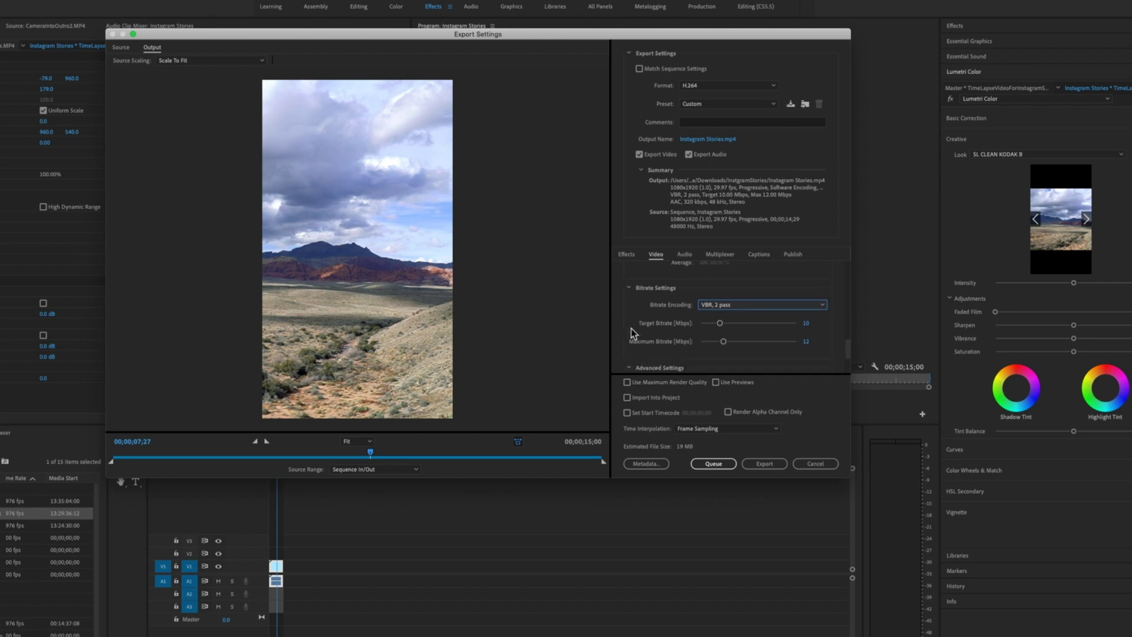
left_click(627, 383)
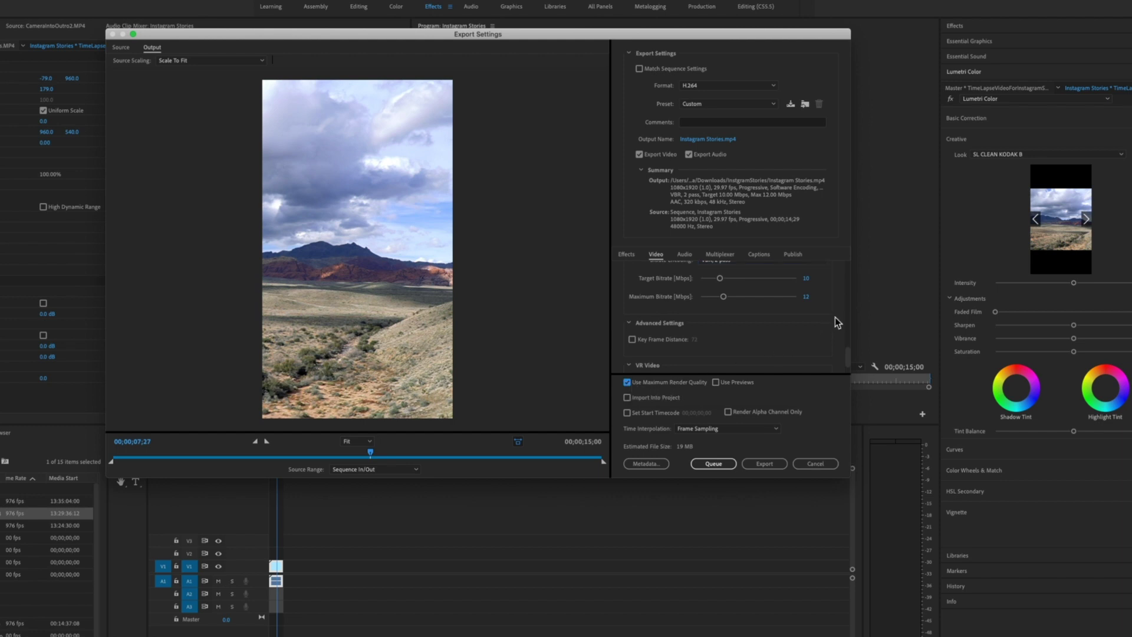
scroll(835, 318, "up", 2)
left_click(680, 256)
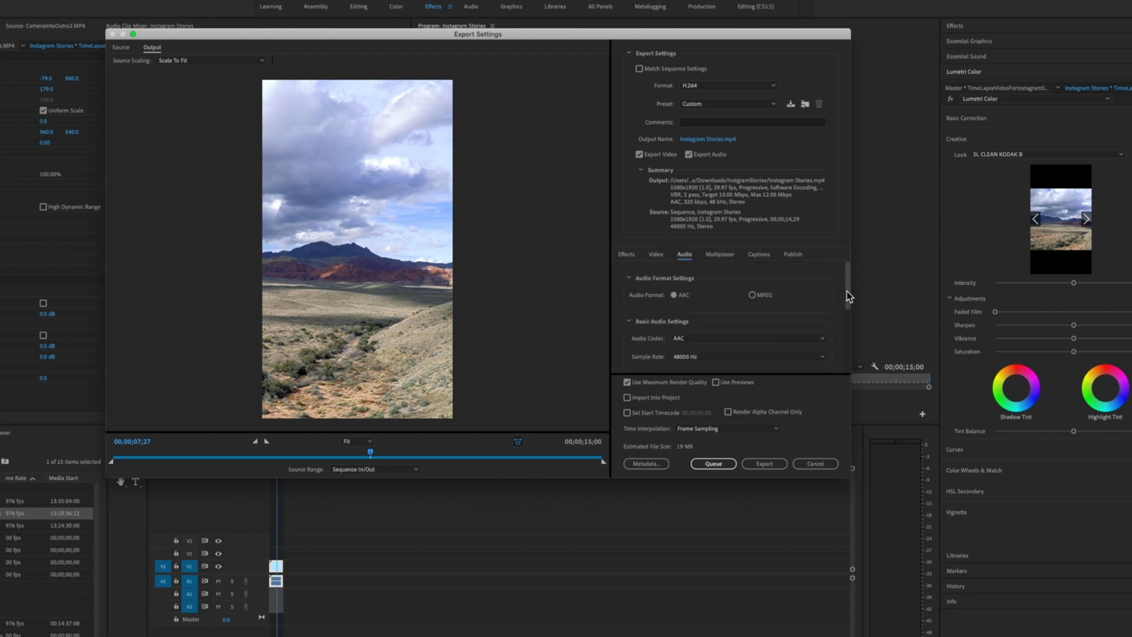
Save the export settings as preset 'Instagram Stories' and export the video.
mouse_move(847, 292)
left_mouse_down()
mouse_move(844, 322)
mouse_move(845, 280)
left_mouse_up()
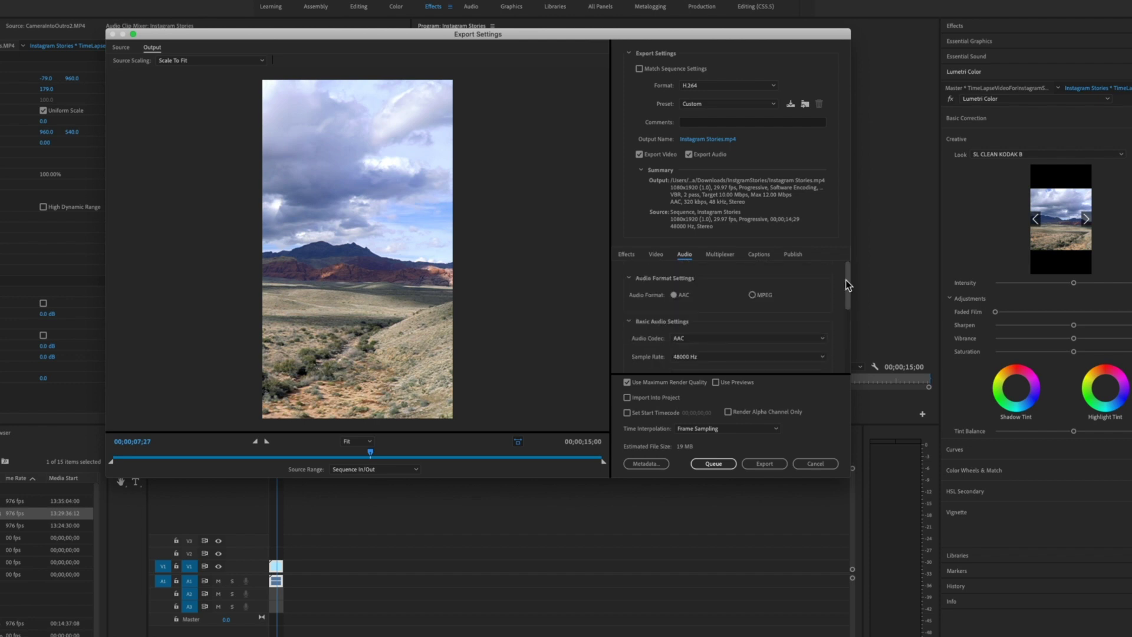
left_click(791, 106)
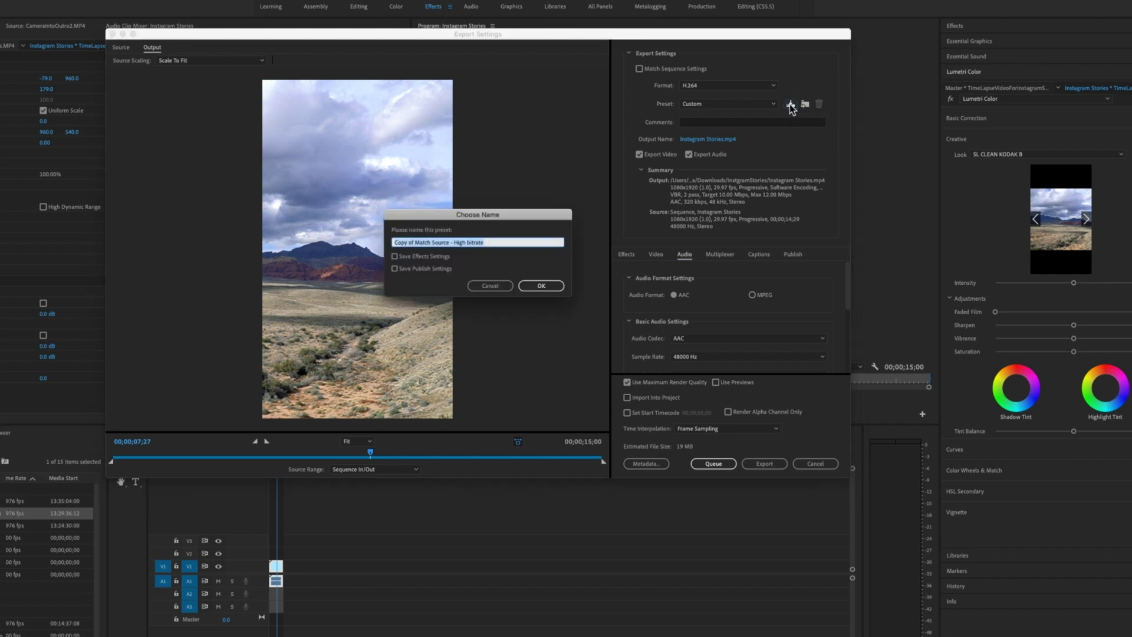
key("BackSpace")
type("Instagram Stories")
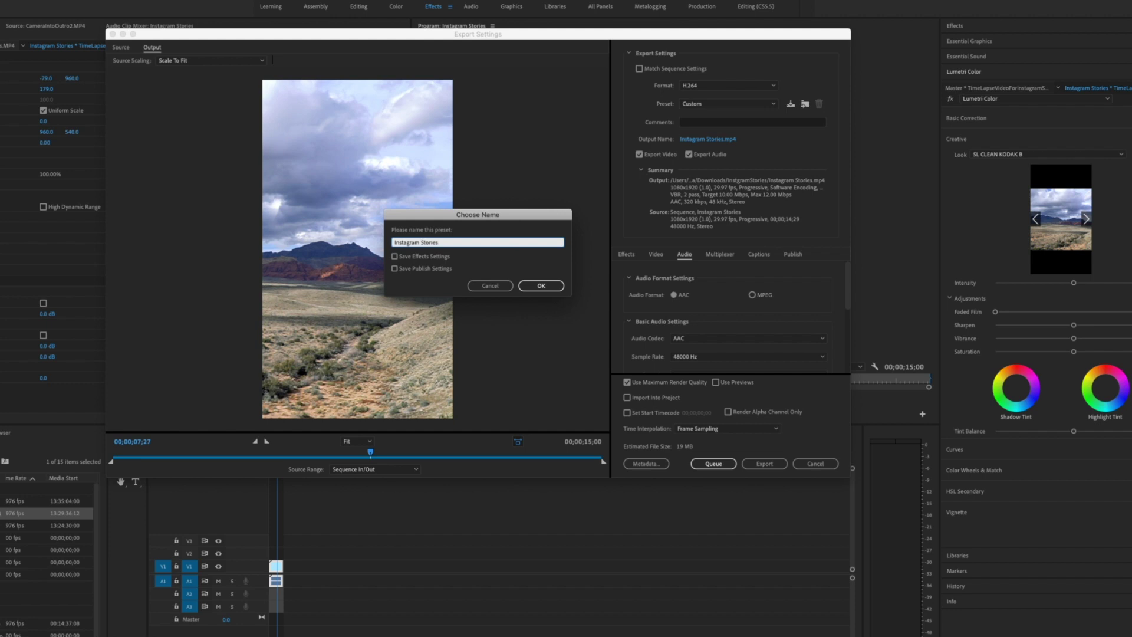
left_click(534, 287)
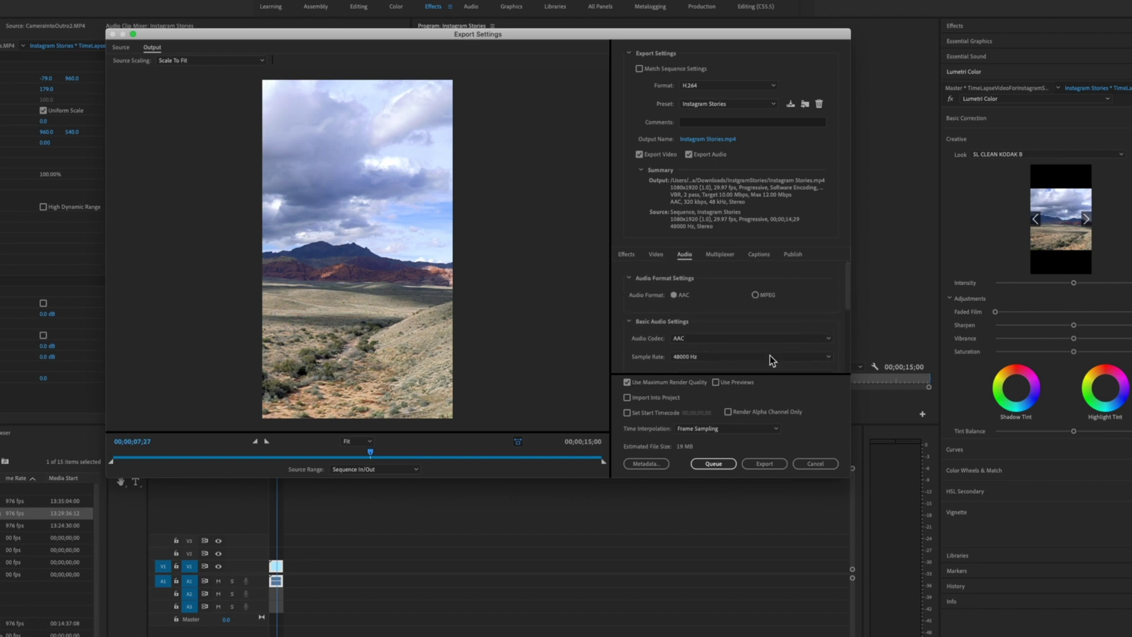
left_click(755, 462)
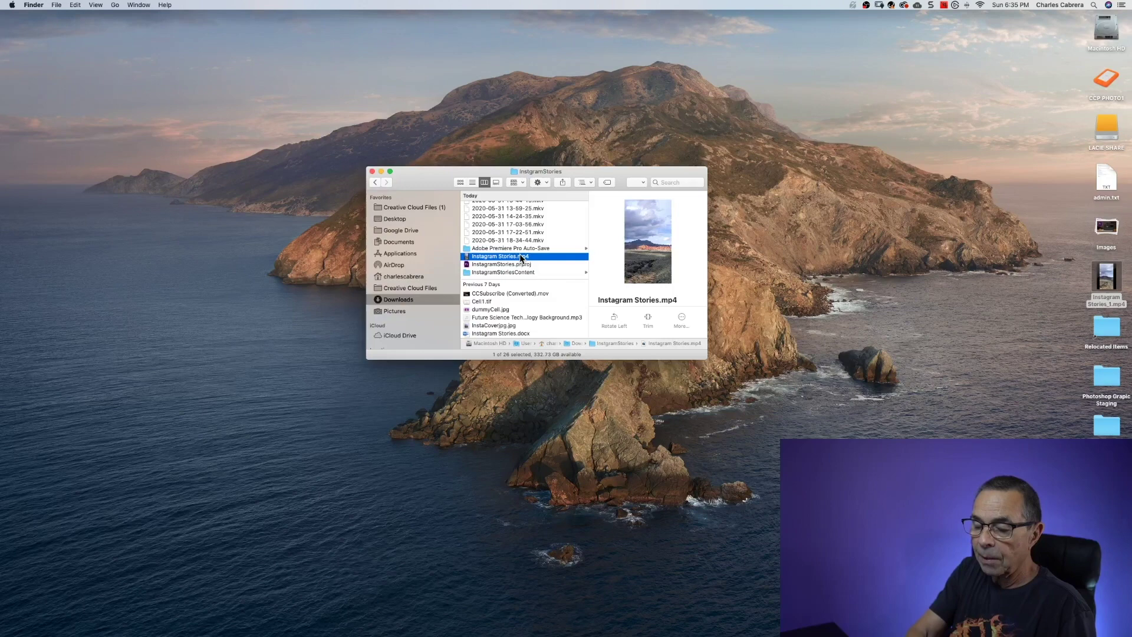
Bring up the Share menu for Instagram Stories.mp4 in Finder, then dismiss it.
left_click(561, 182)
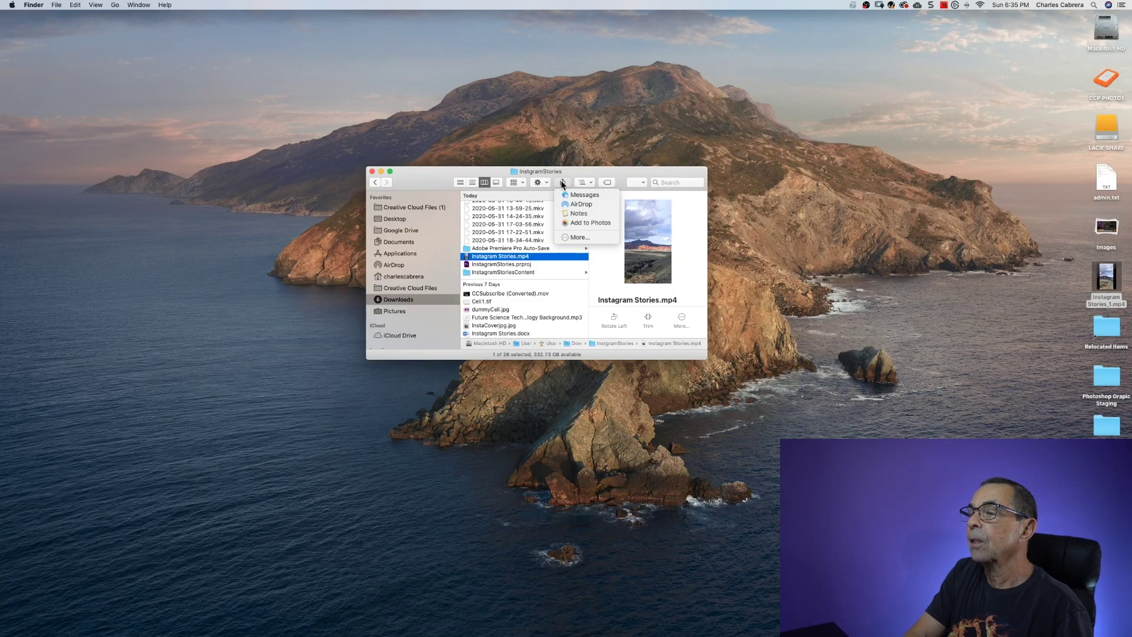
key("Escape")
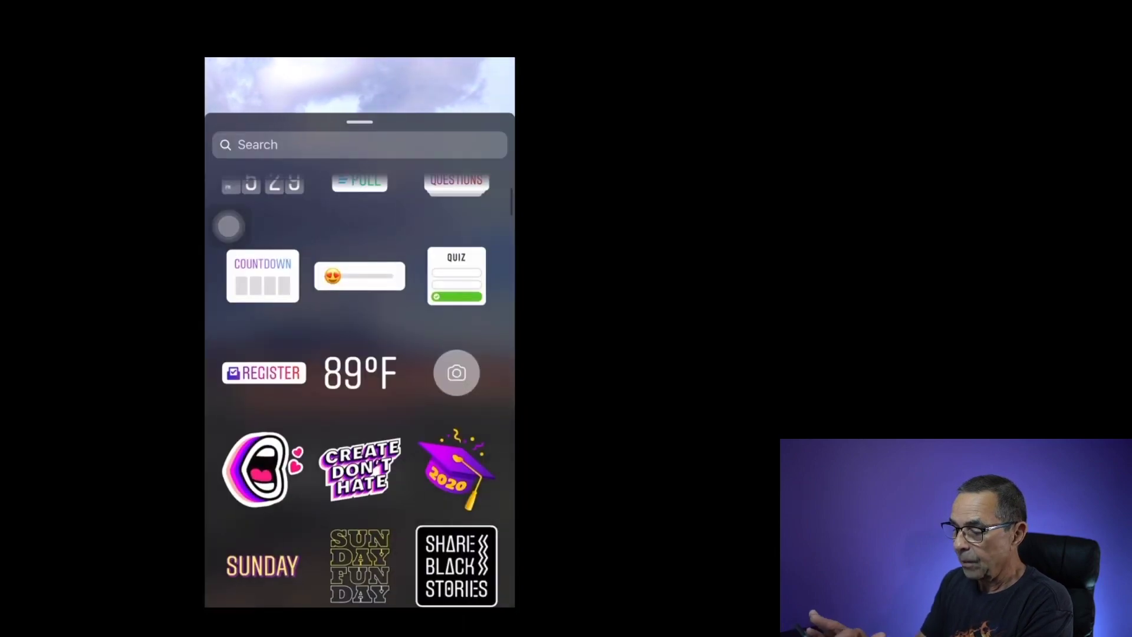
Add a location sticker to the story set to Red Rock Canyon Las Vegas.
scroll(359, 354, "up", 5)
scroll(228, 226, "up", 3)
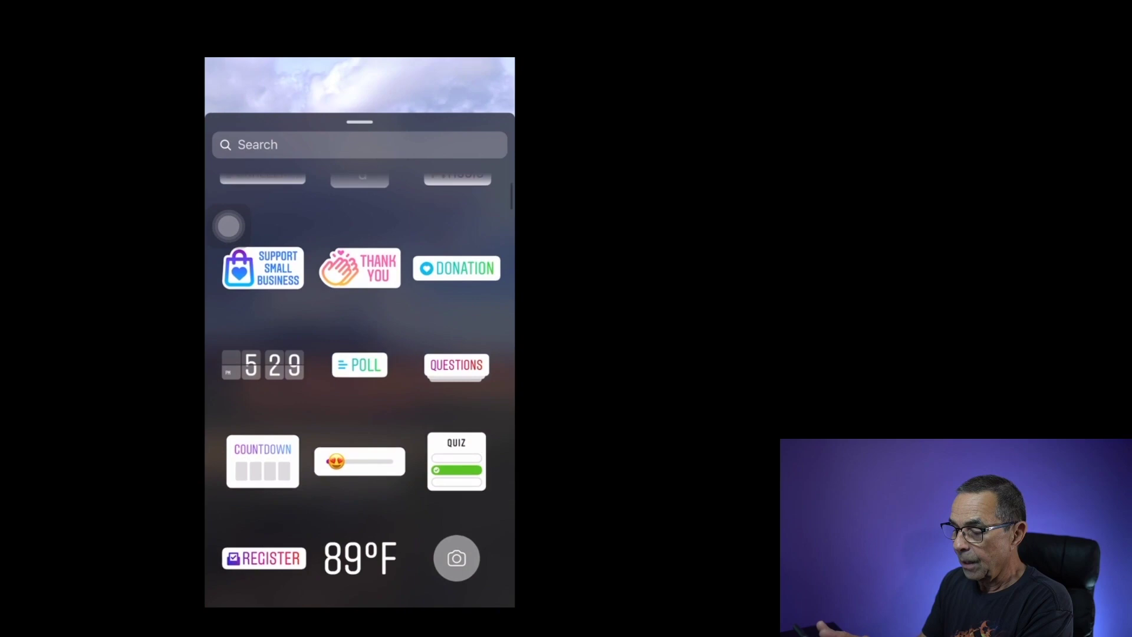
left_click(265, 181)
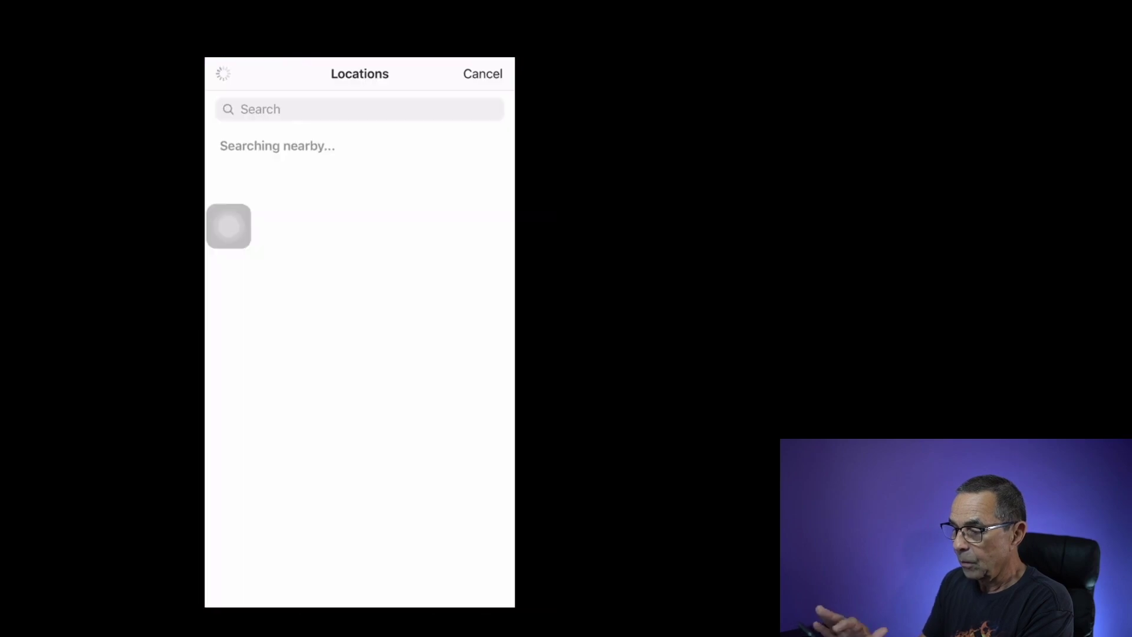
left_click(307, 227)
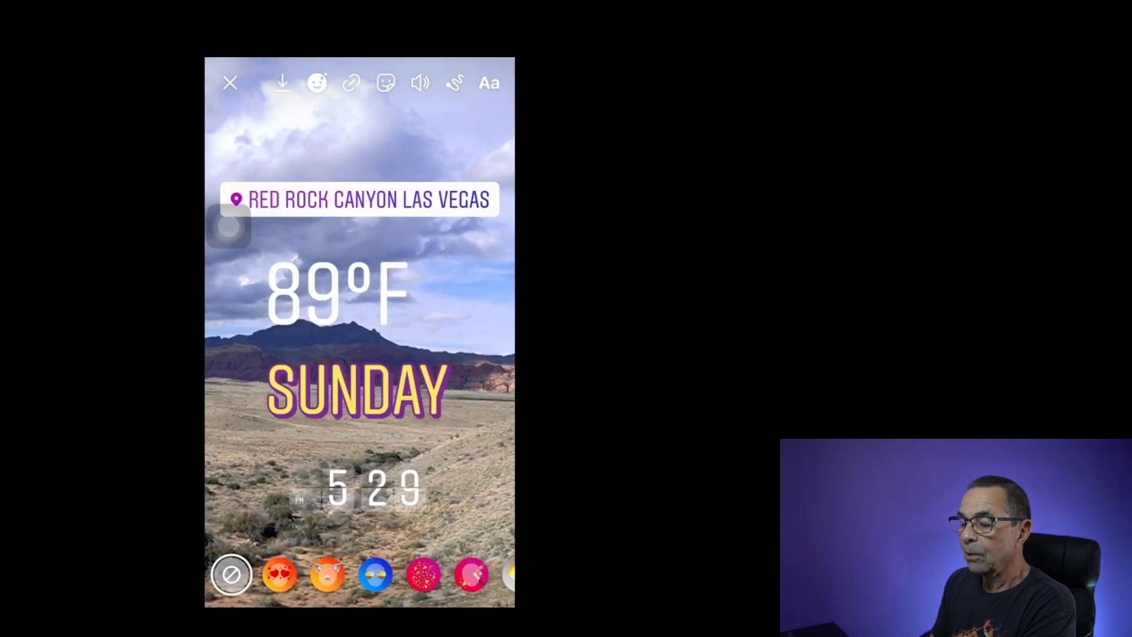